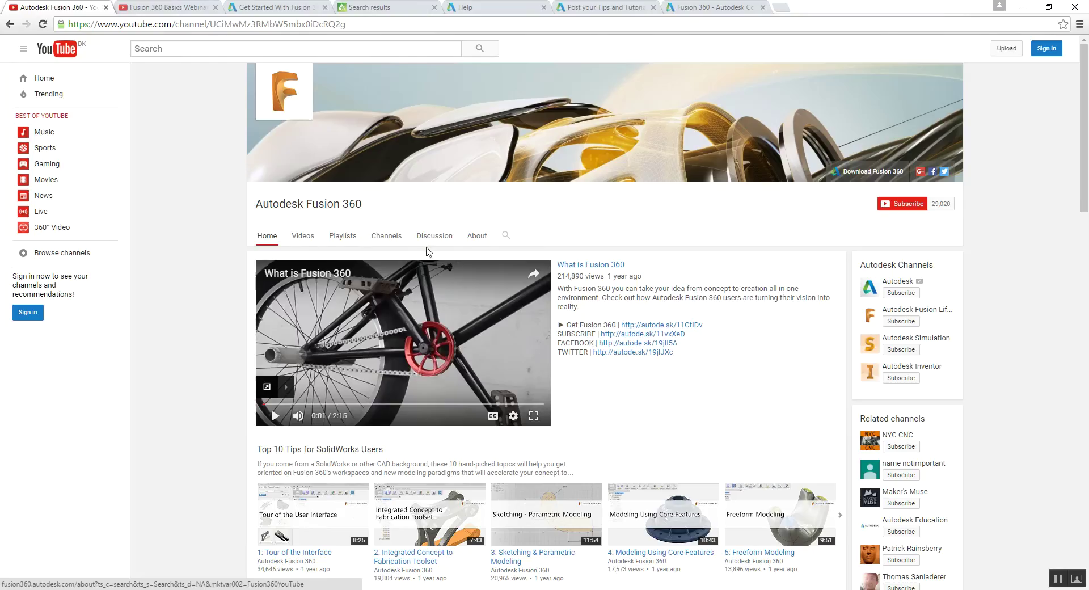
Browse the channel's uploaded Videos list, then switch to the Fusion 360 Basics Webinar tab in Chrome.
left_click(305, 238)
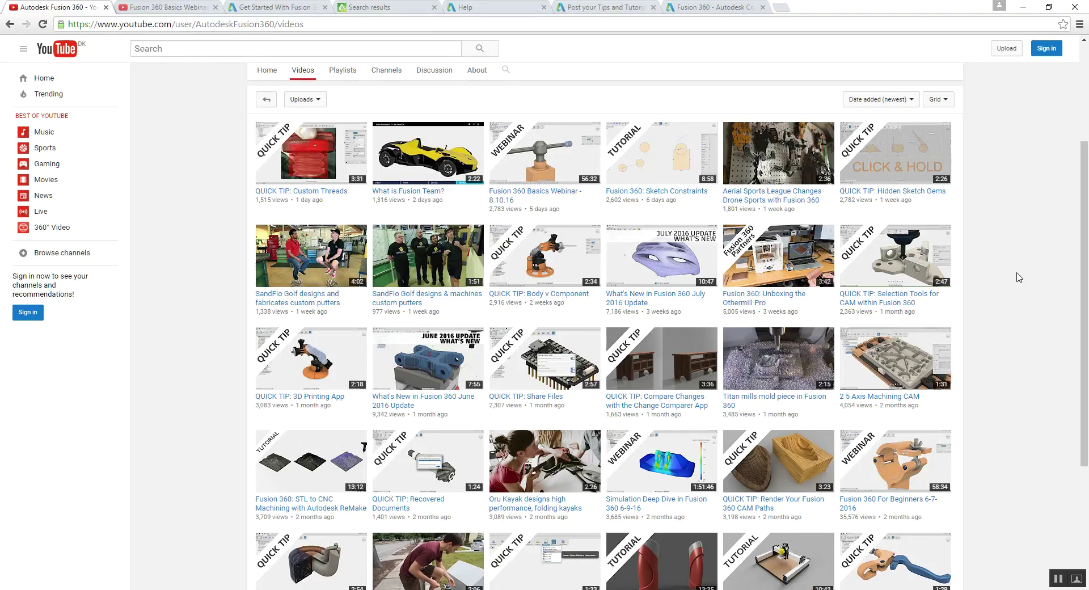
scroll(1019, 278, "down", 1)
scroll(1019, 277, "up", 4)
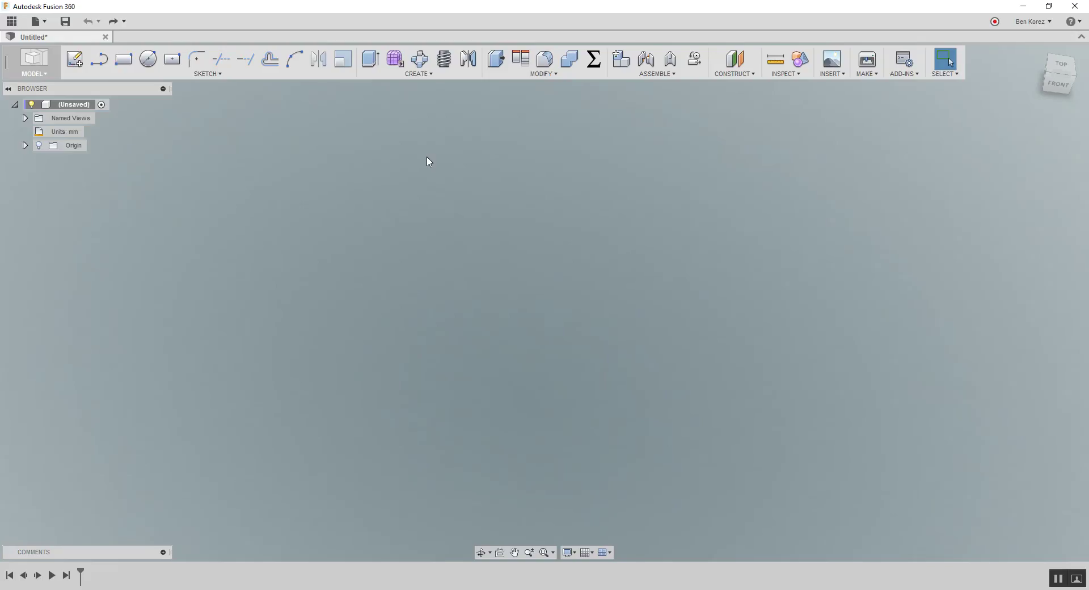
key("alt+Tab")
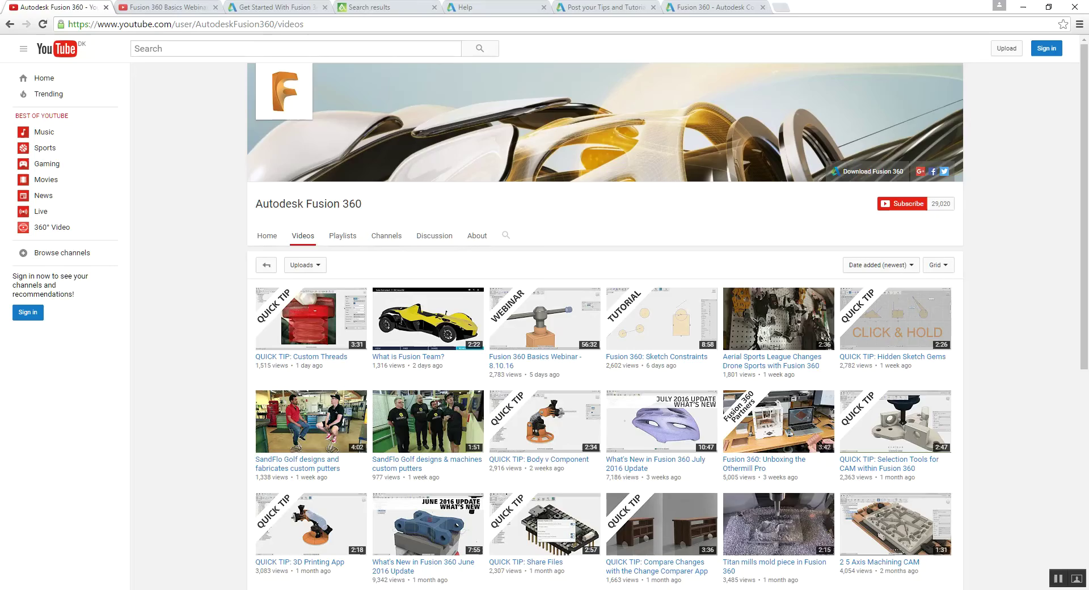
left_click(189, 10)
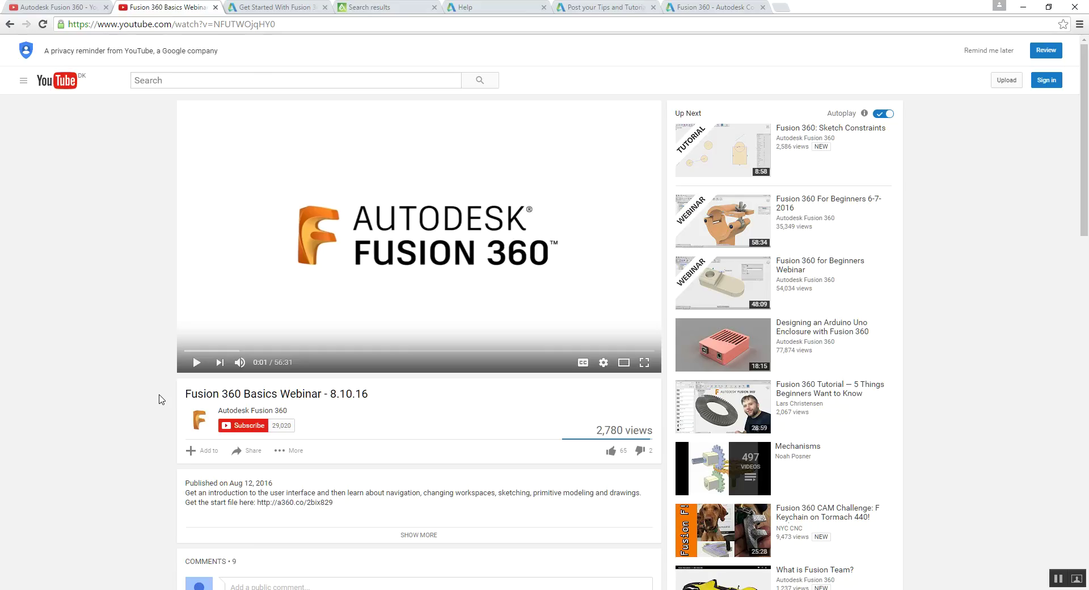
Back in Fusion 360, add two New Components under the (Unsaved) root: Component1:1 and Component2:1.
mouse_move(263, 589)
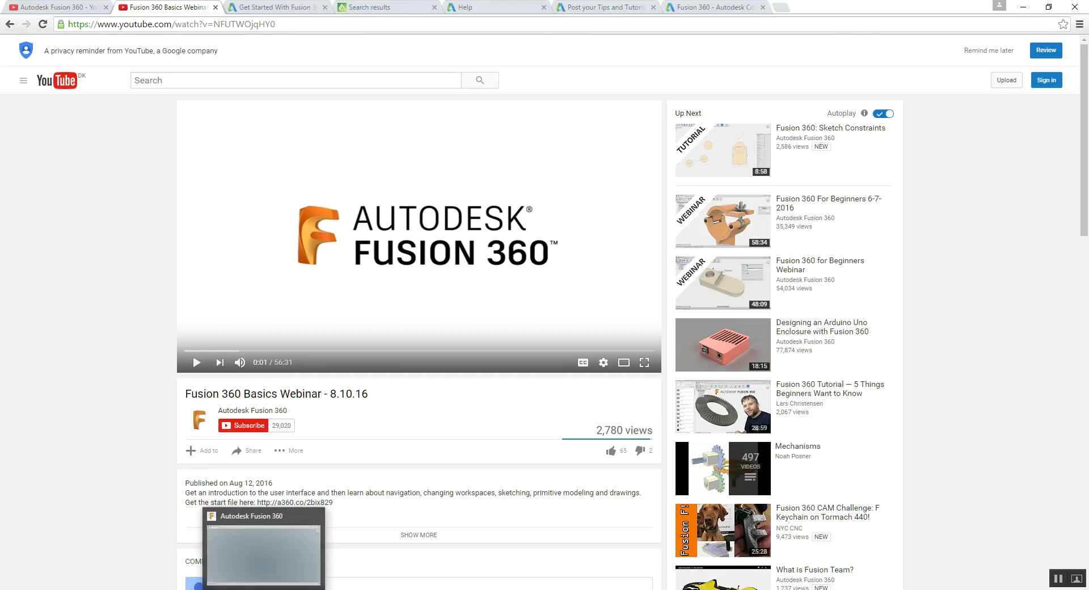
left_click(264, 589)
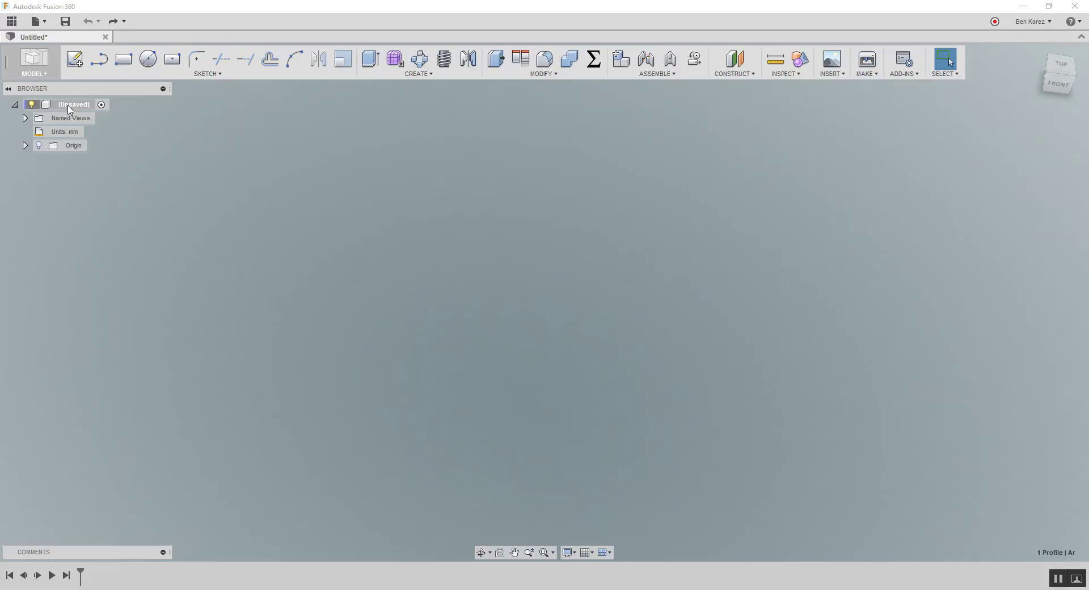
left_click(70, 108)
right_click(69, 108)
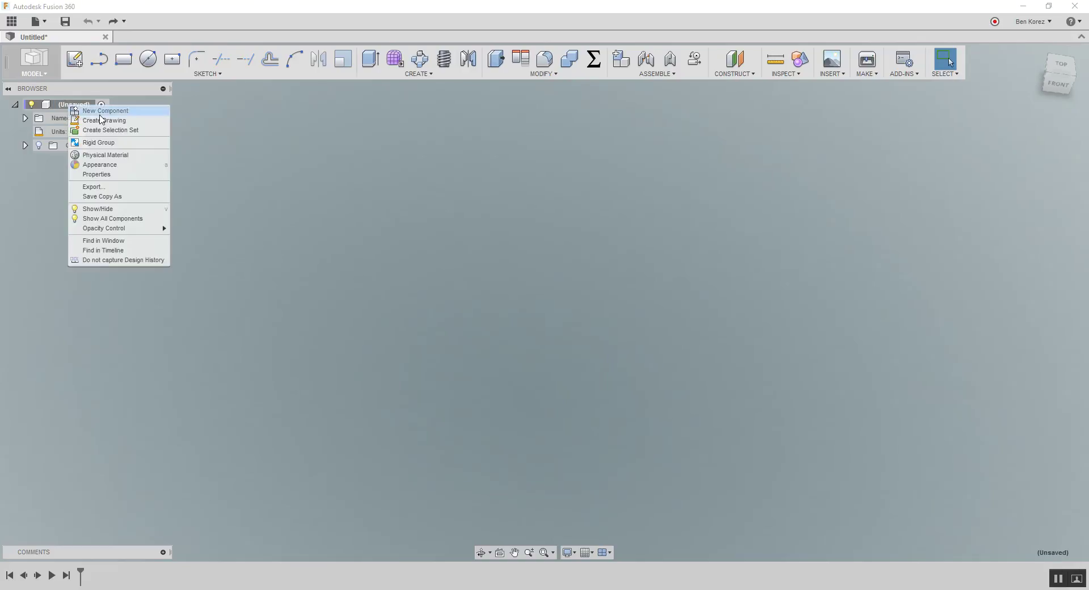
left_click(85, 112)
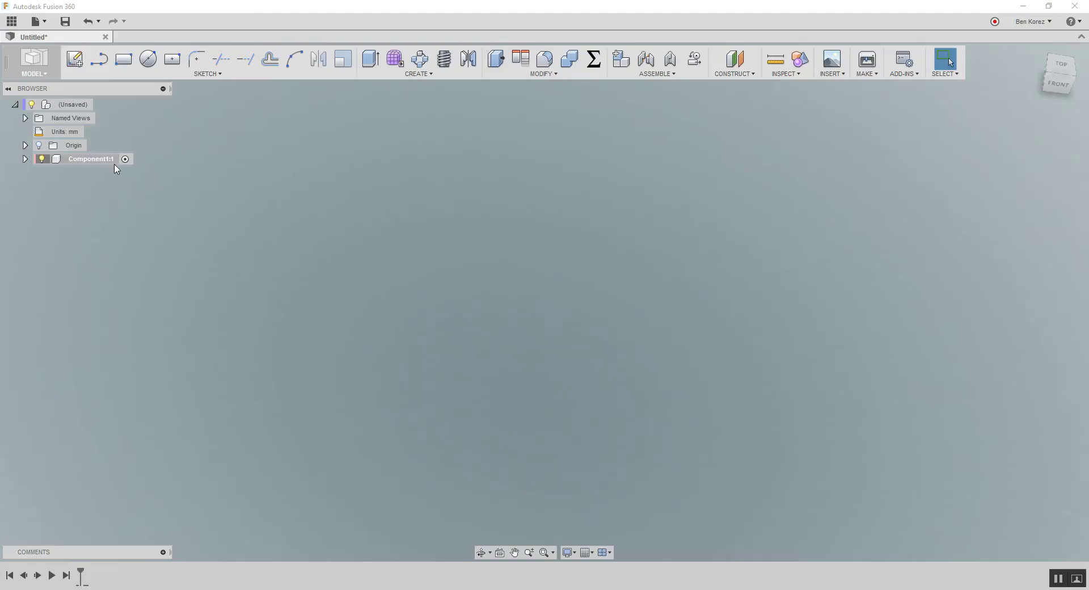
right_click(82, 110)
left_click(101, 121)
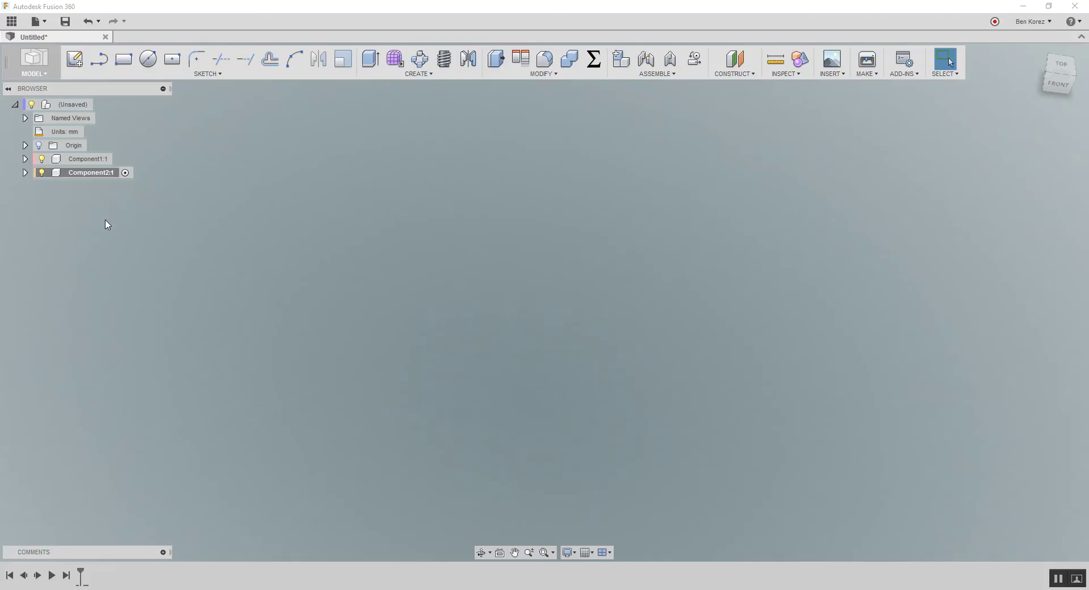
Activate Component1:1 and start a new sketch on the horizontal XZ ground plane.
left_click(94, 159)
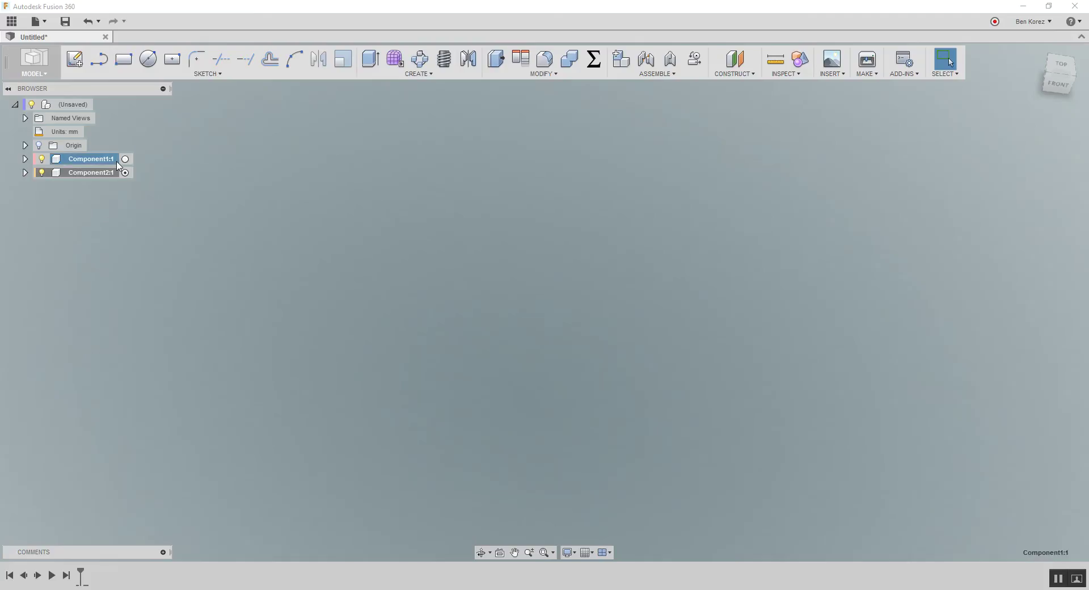
left_click(125, 159)
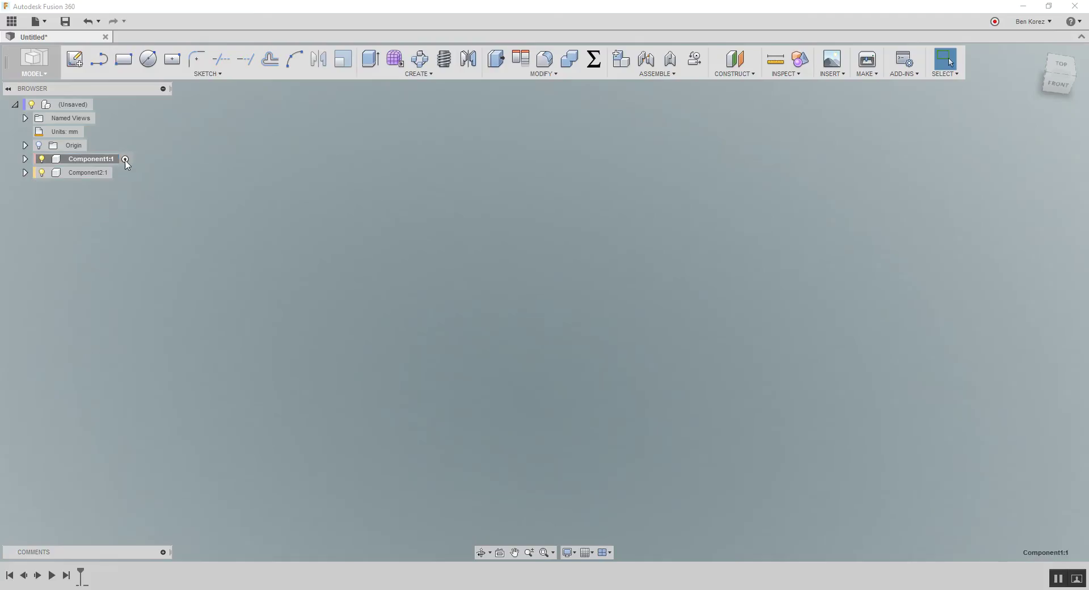
left_click(74, 58)
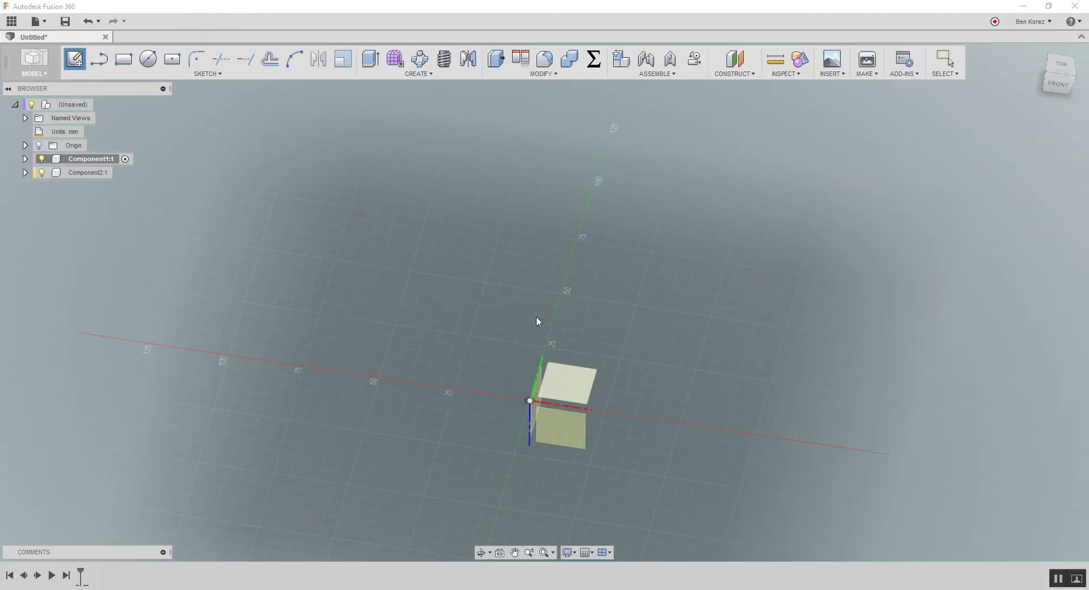
middle_click_drag(545, 352, 693, 274, "shift")
left_click(1036, 52)
left_click(559, 332)
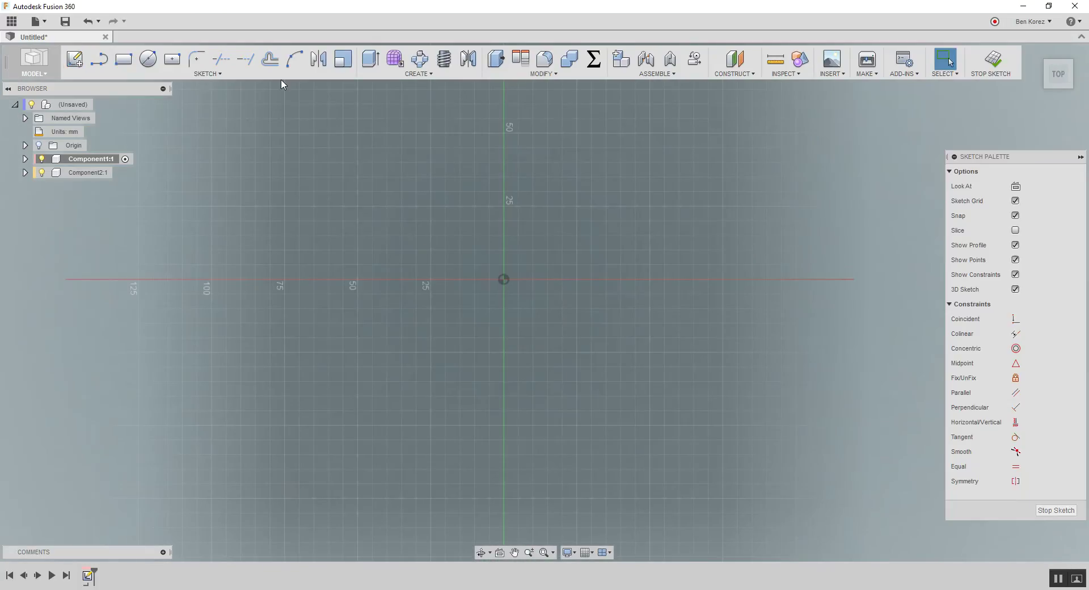
Draw a center rectangle centred on the origin and finish the sketch.
left_click(172, 58)
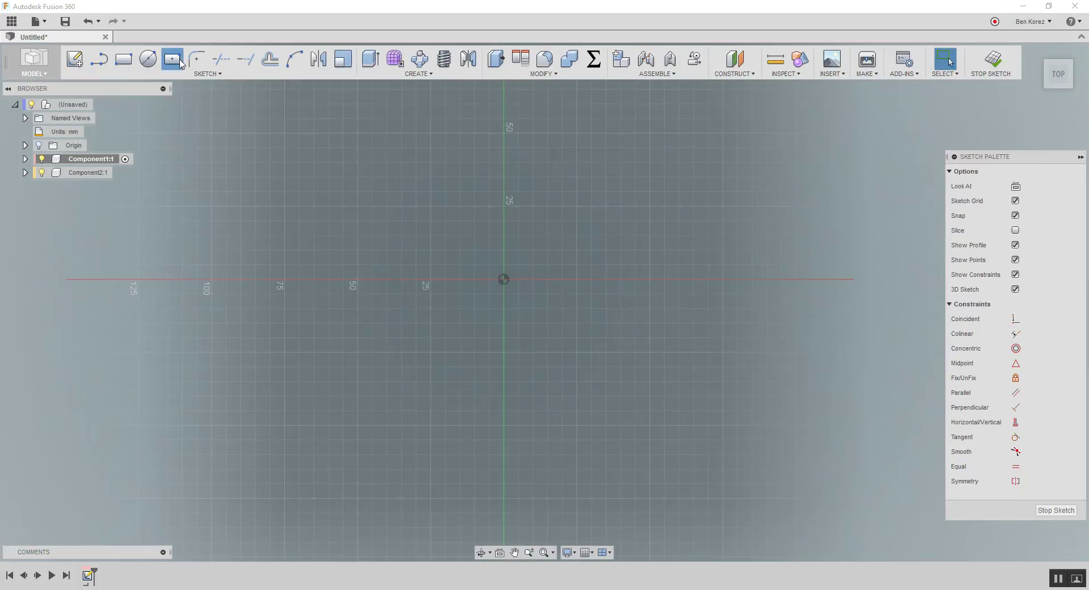
left_click(508, 280)
left_click(673, 405)
left_click(1036, 52)
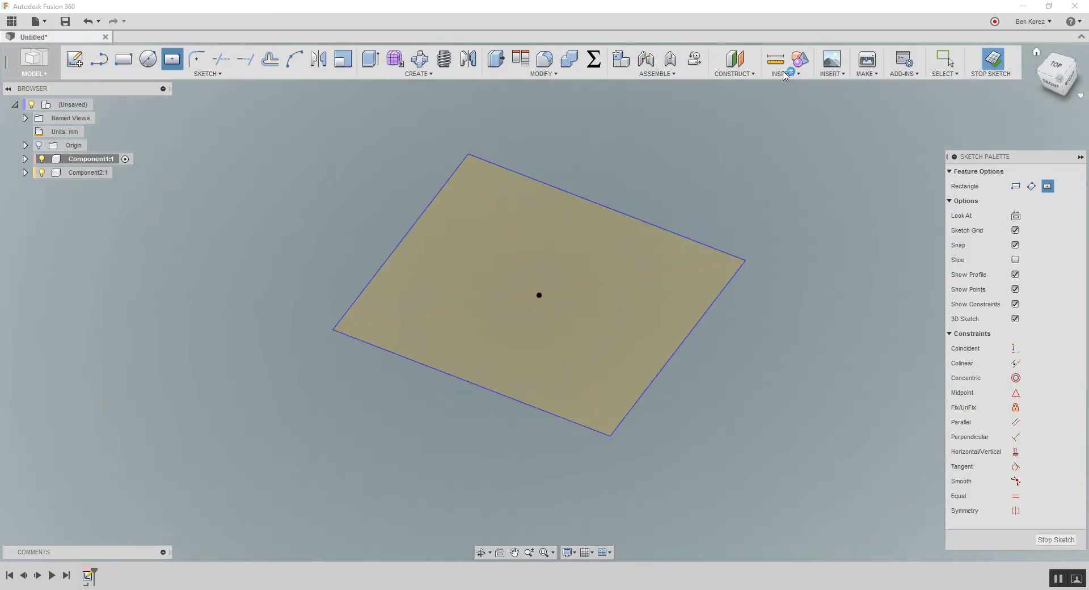
Extrude the rectangle profile 50 mm into a solid box.
left_click(370, 59)
left_click(611, 311)
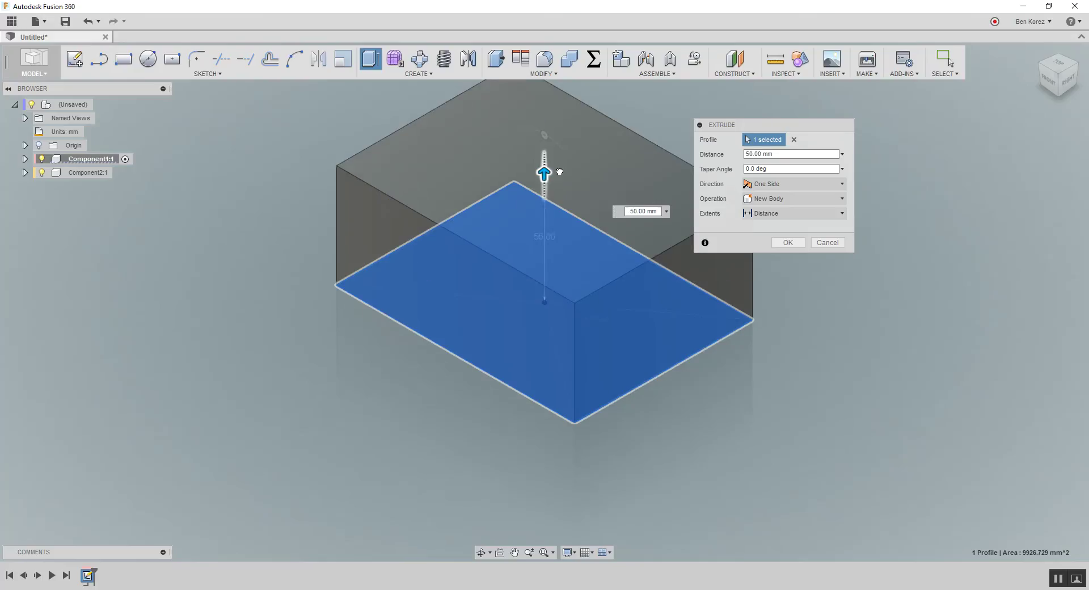
left_click(789, 242)
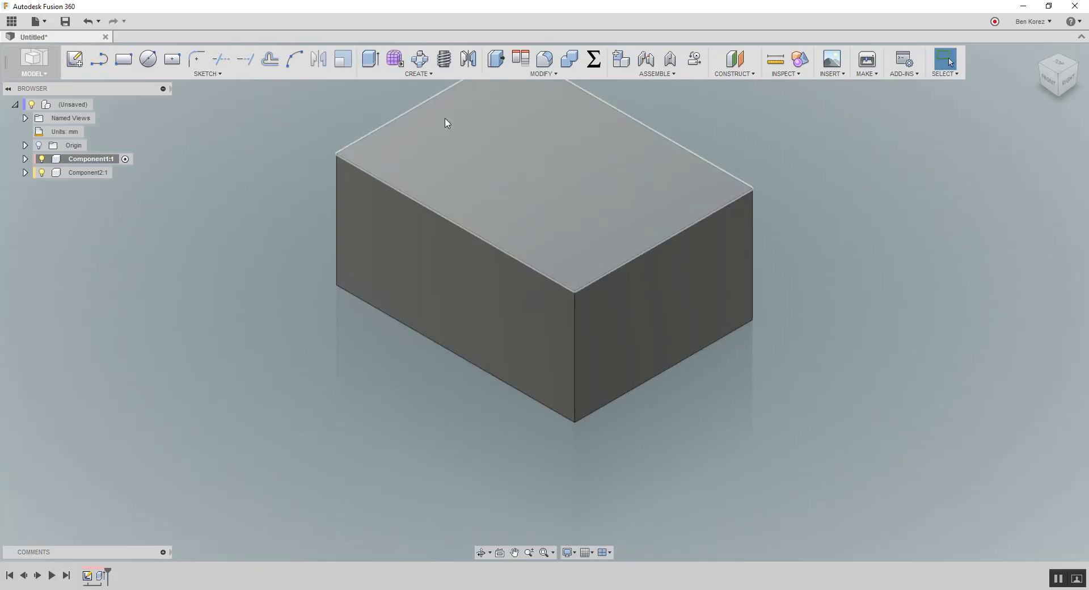
Expand Component1:1 to list its Origin, Bodies and Sketches folders, then select Component2:1.
left_click(25, 158)
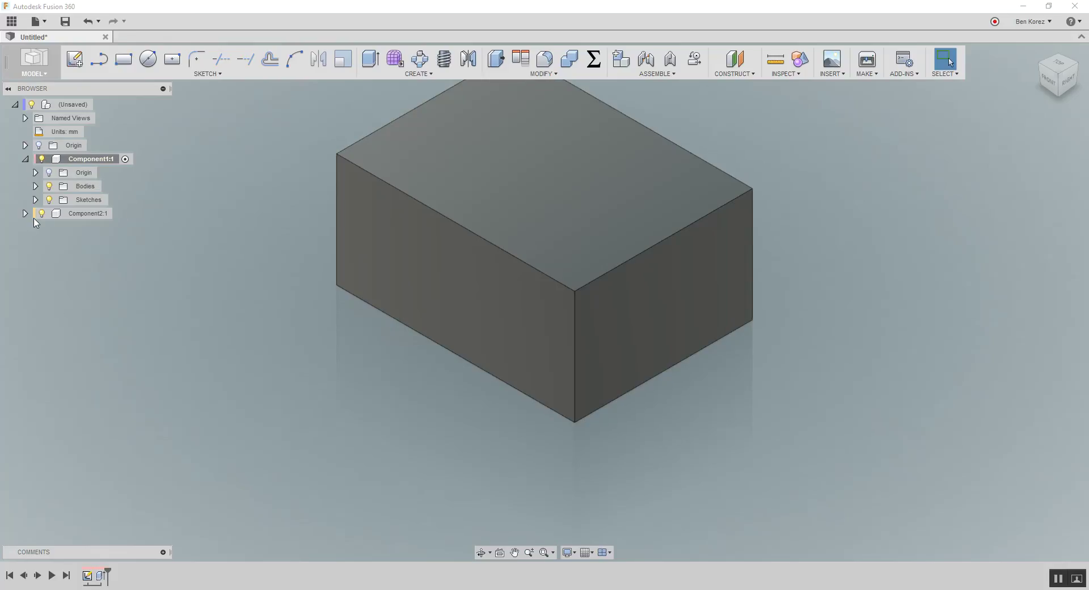
mouse_move(84, 222)
left_click(35, 218)
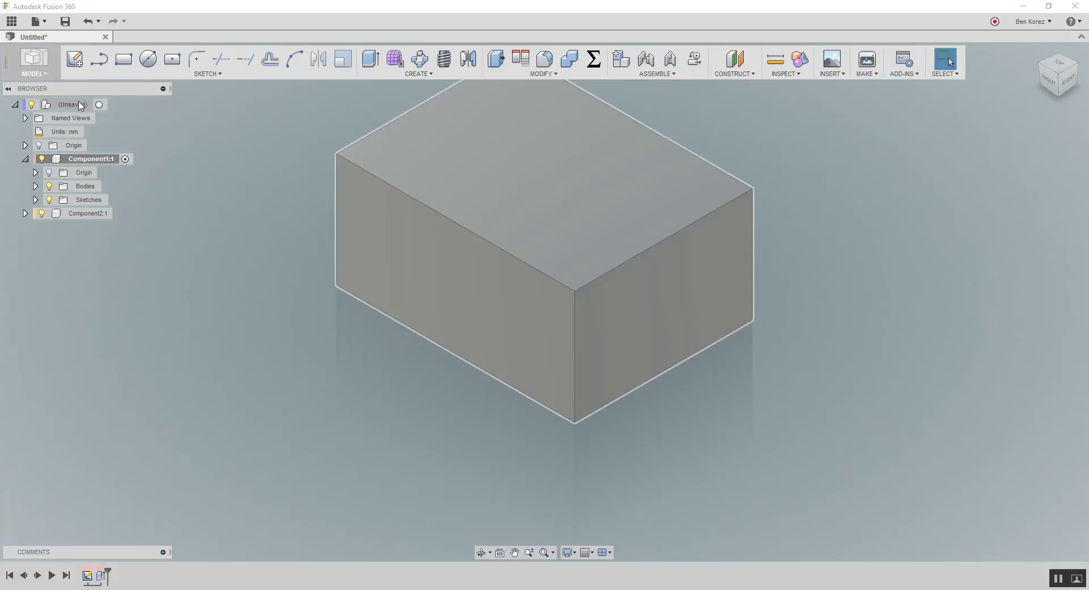
Add a third component, Component3:1, and make Component2:1 the active component.
right_click(81, 106)
left_click(114, 120)
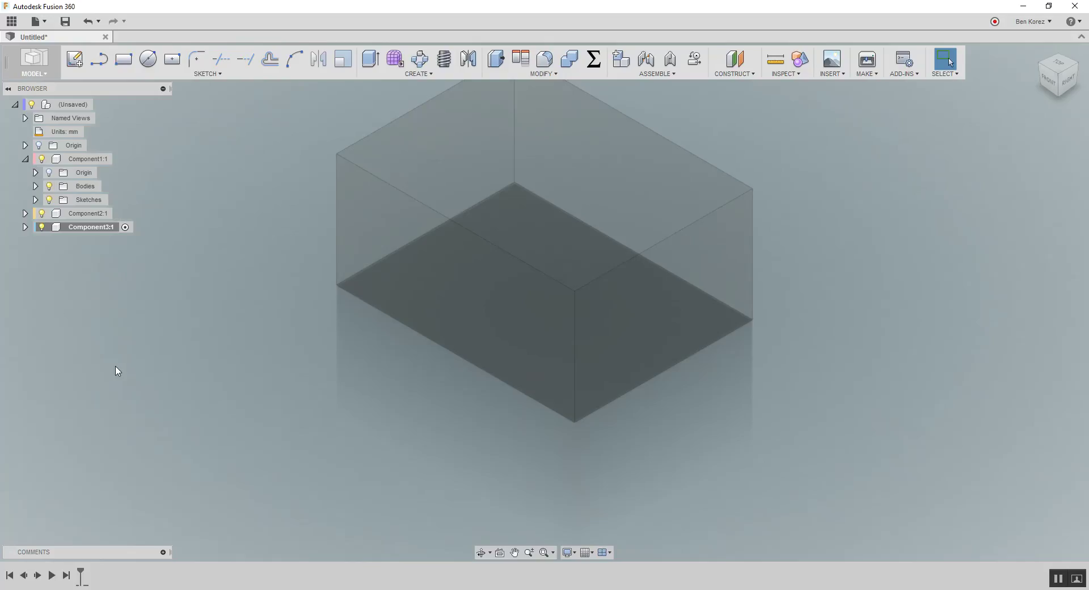
left_click(100, 214)
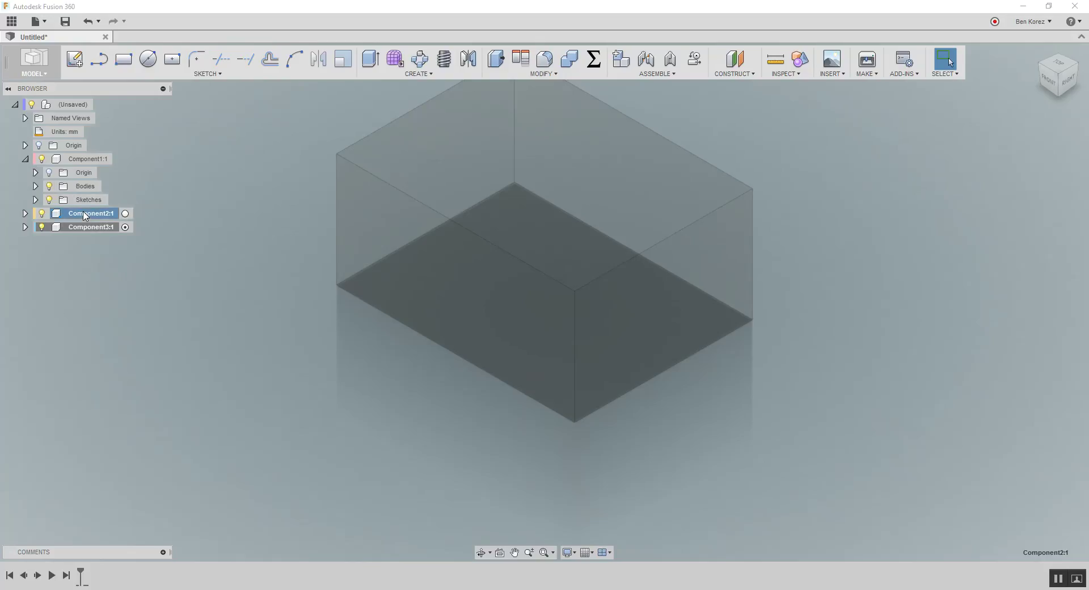
left_click(125, 213)
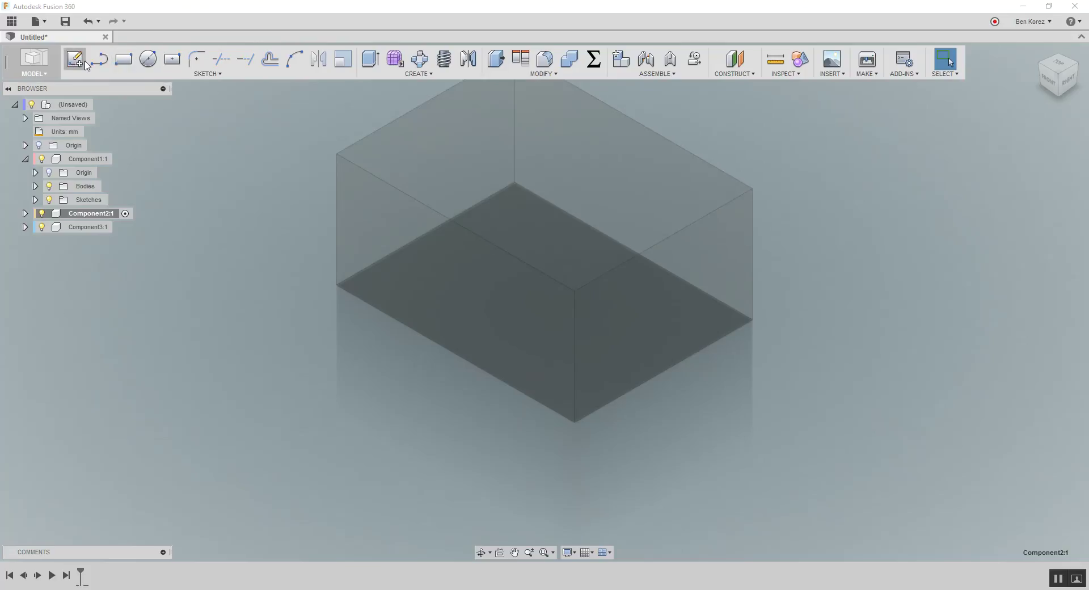
Sketch a 50 mm diameter circle centred on the origin on the box's top face.
left_click(74, 58)
left_click(556, 181)
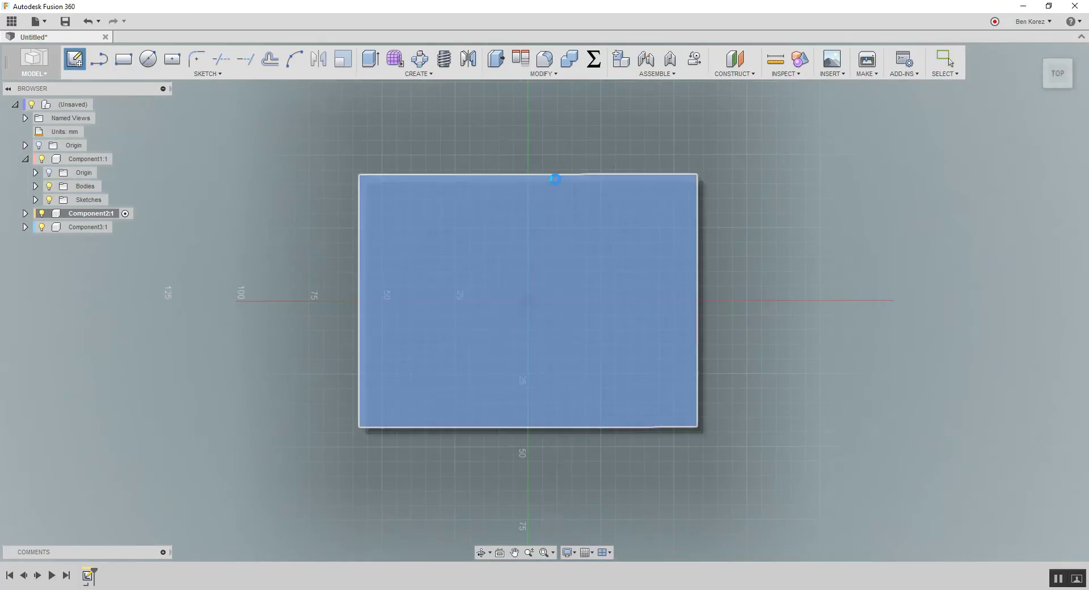
left_click(148, 58)
left_click(527, 301)
type("50")
key("Return")
left_click(996, 63)
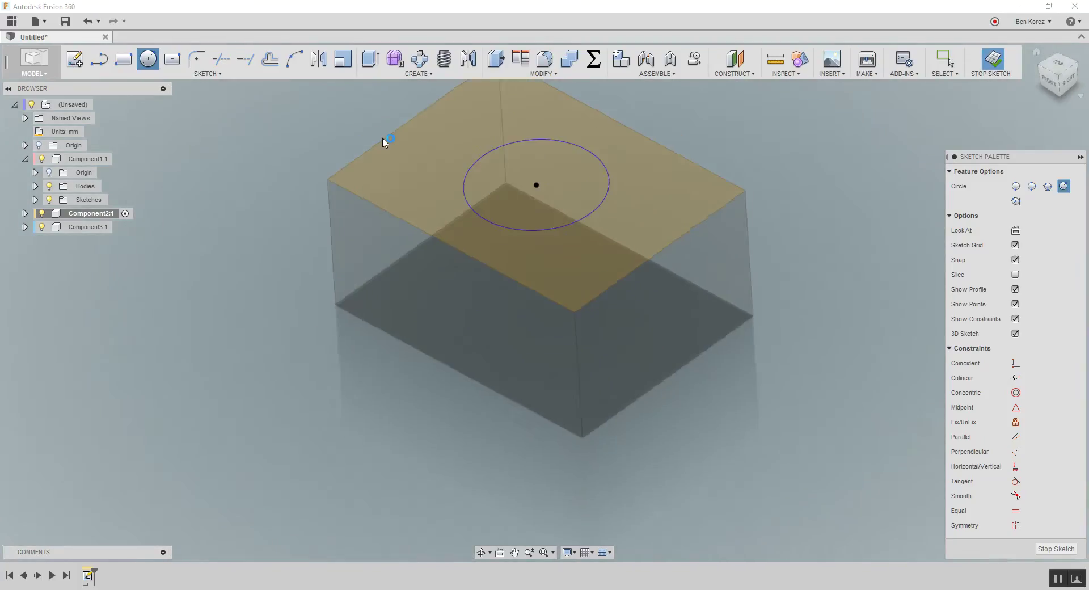
Extrude the circle 50 mm into a cylinder on top of the box.
left_click(370, 58)
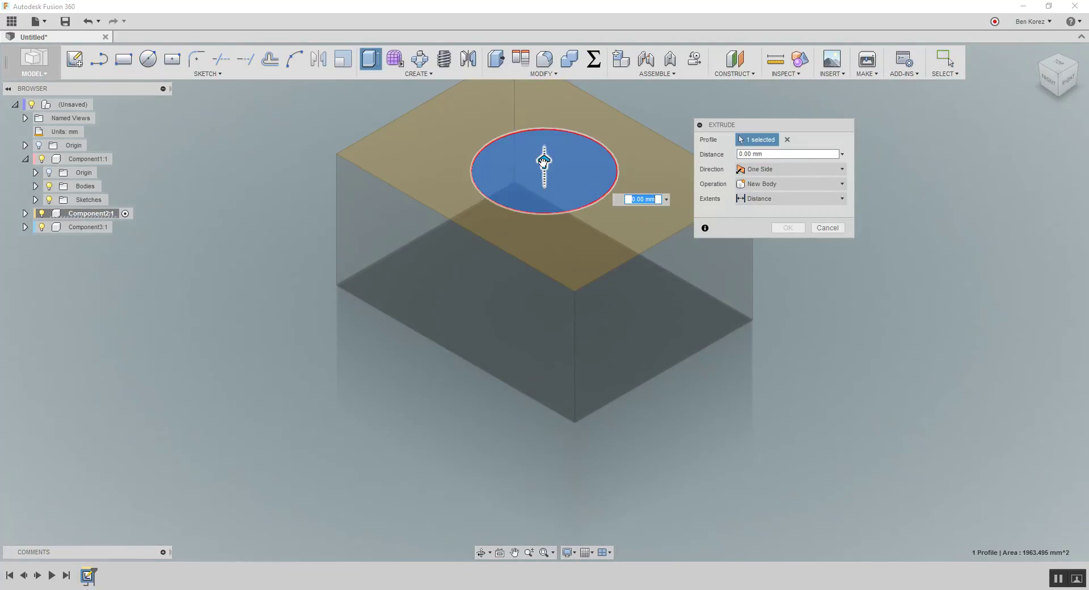
left_click(545, 160)
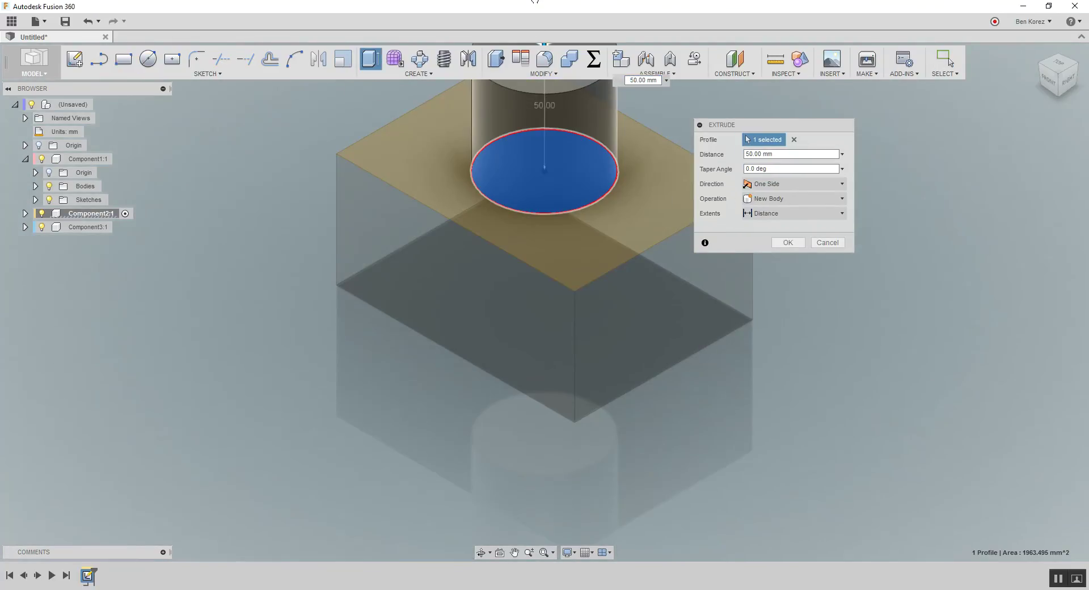
left_click(788, 243)
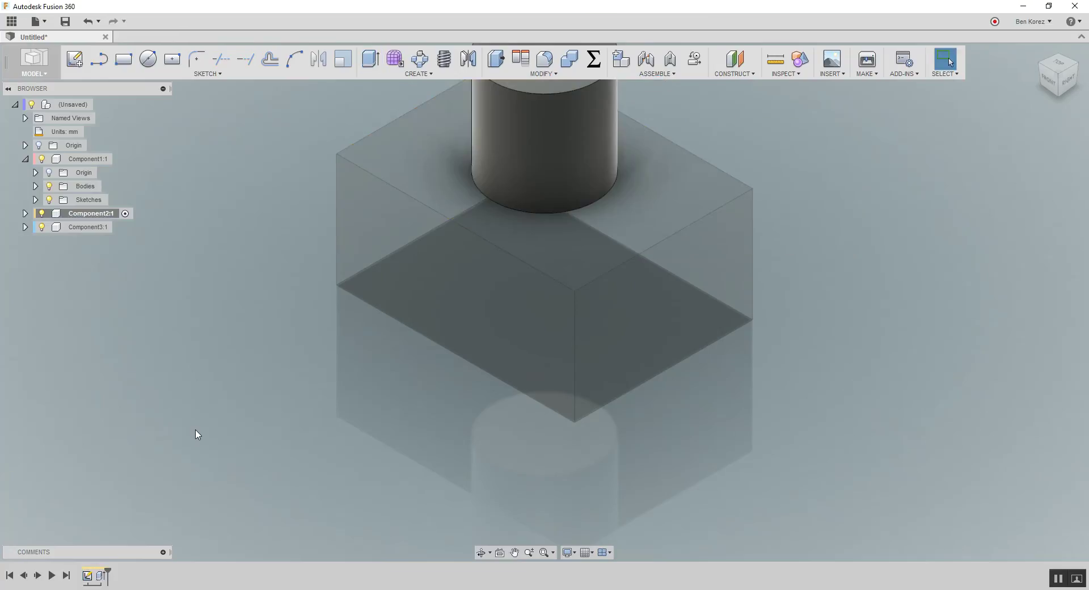
left_click(78, 108)
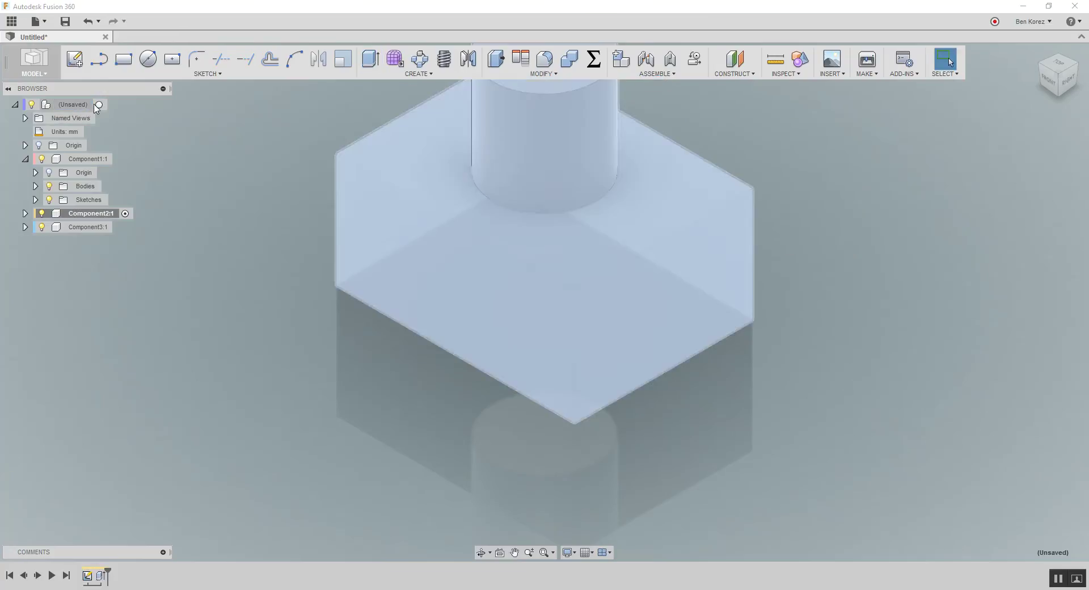
Activate the top-level (Unsaved) assembly and clear the body selection.
left_click(99, 104)
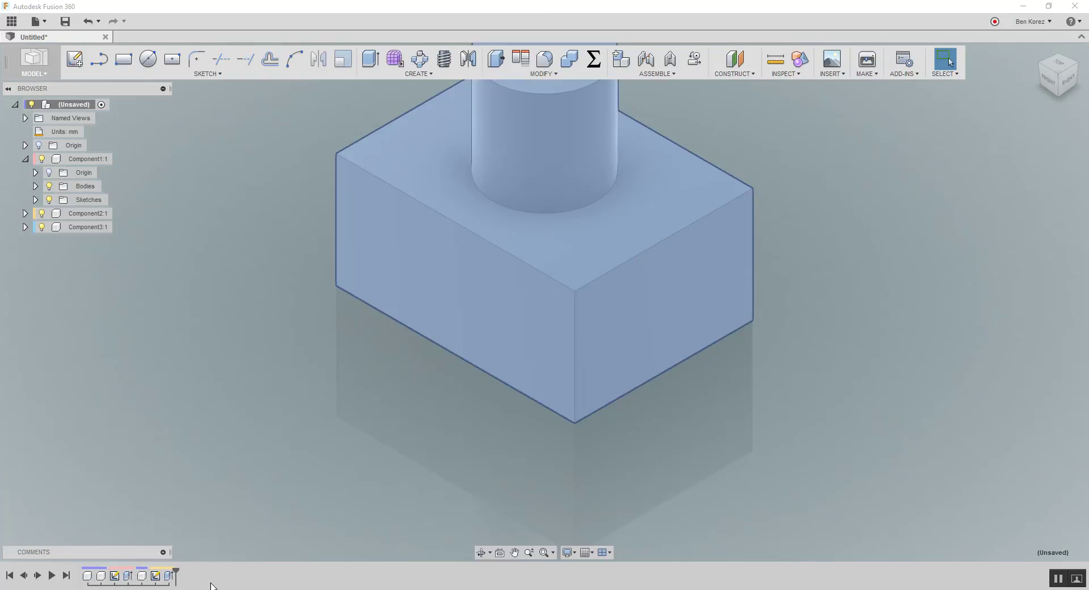
left_click(217, 401)
scroll(282, 480, "down", 1)
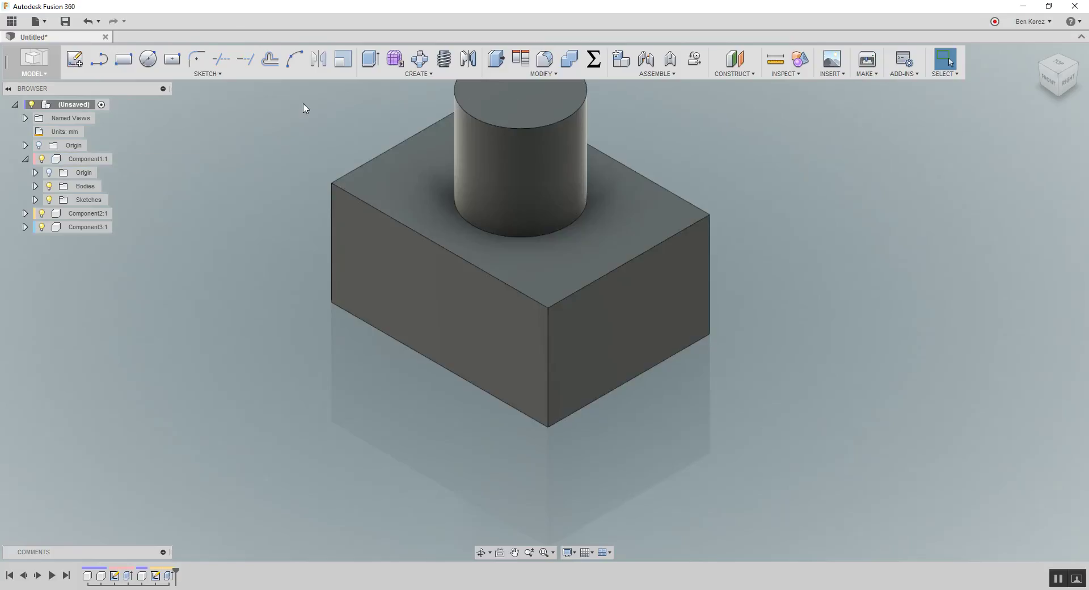
Fillet the box's four top edges with a 5 mm radius.
left_click(546, 61)
left_click(641, 254)
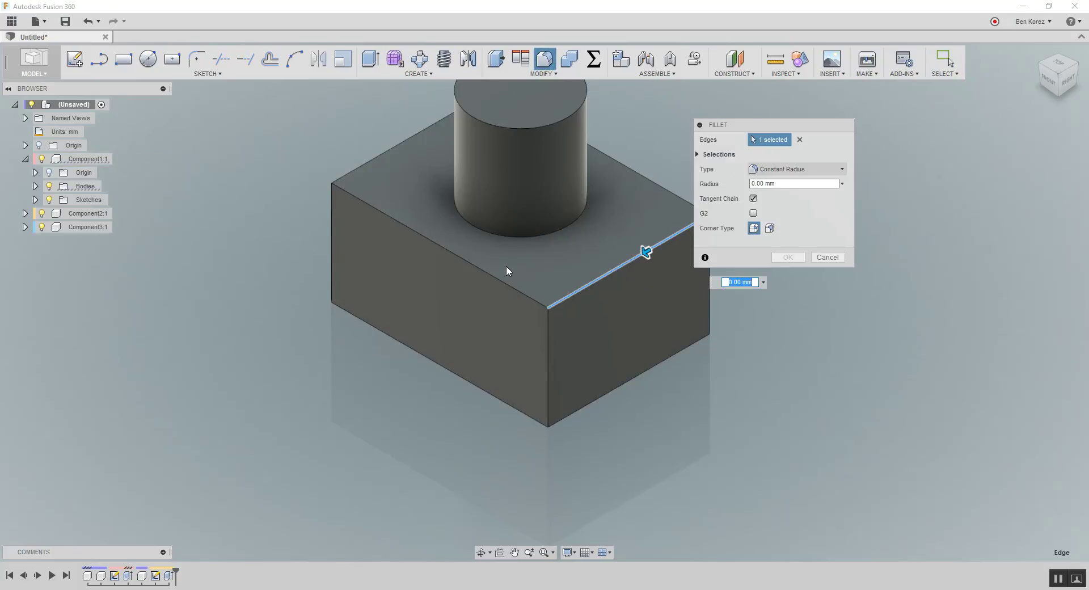
left_click(496, 278)
left_click(638, 186)
left_click(413, 139)
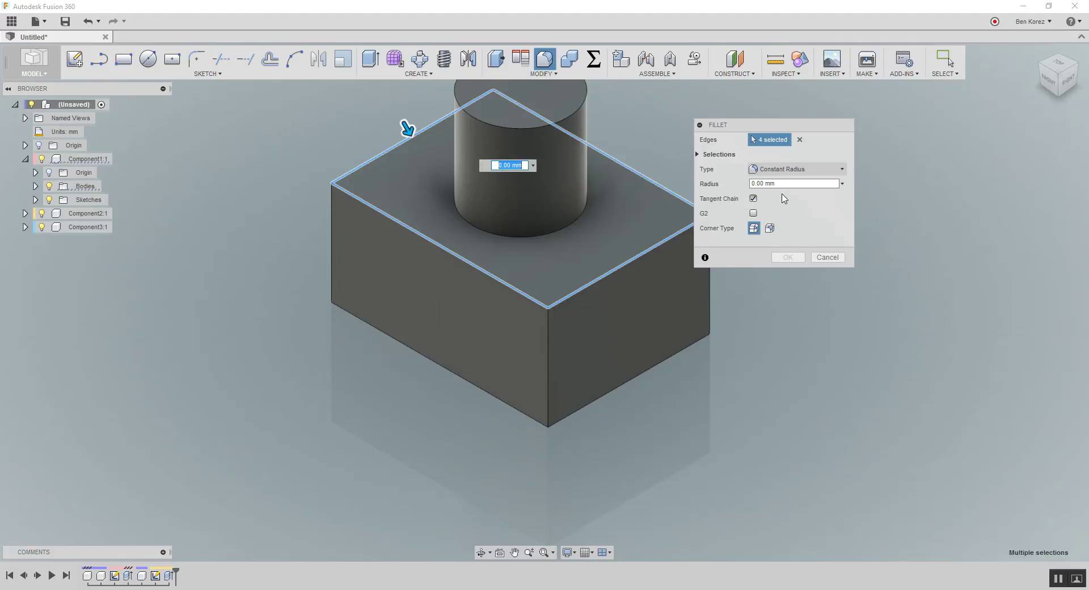
left_click_drag(786, 185, 746, 182)
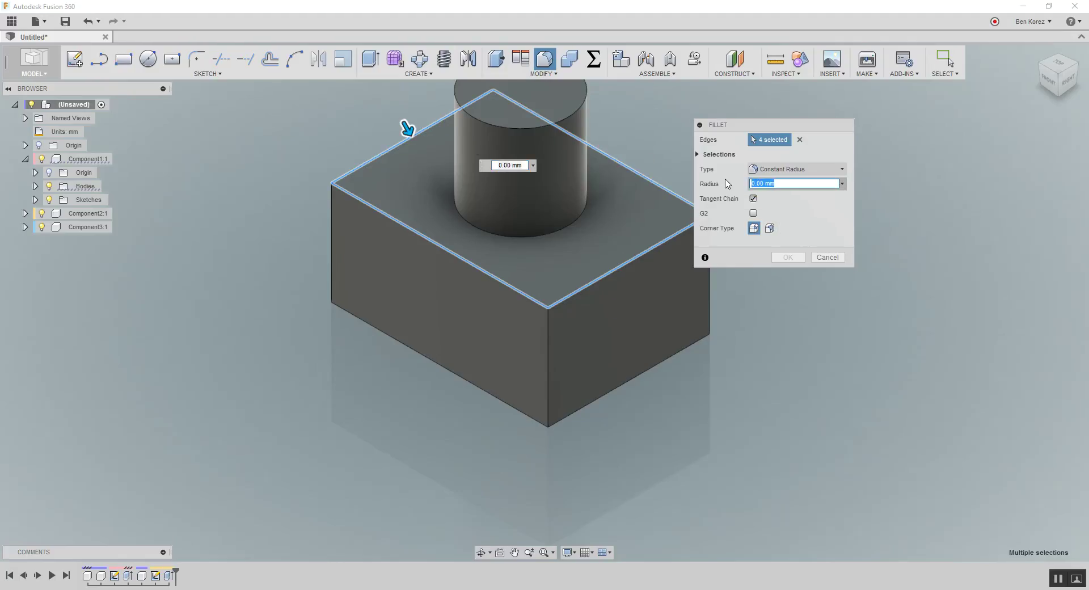
type("5")
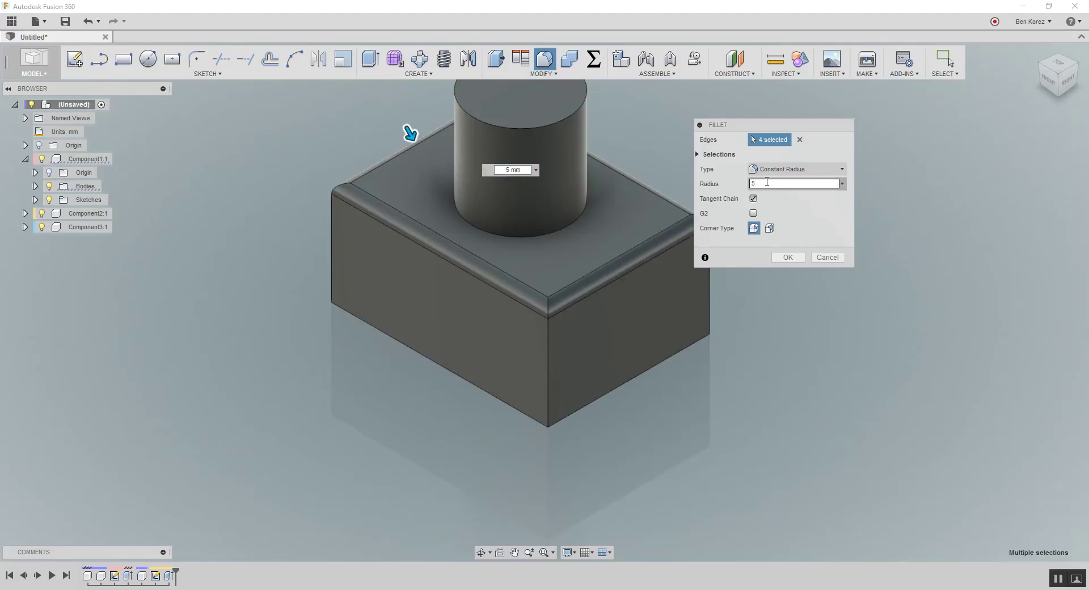
left_click(787, 258)
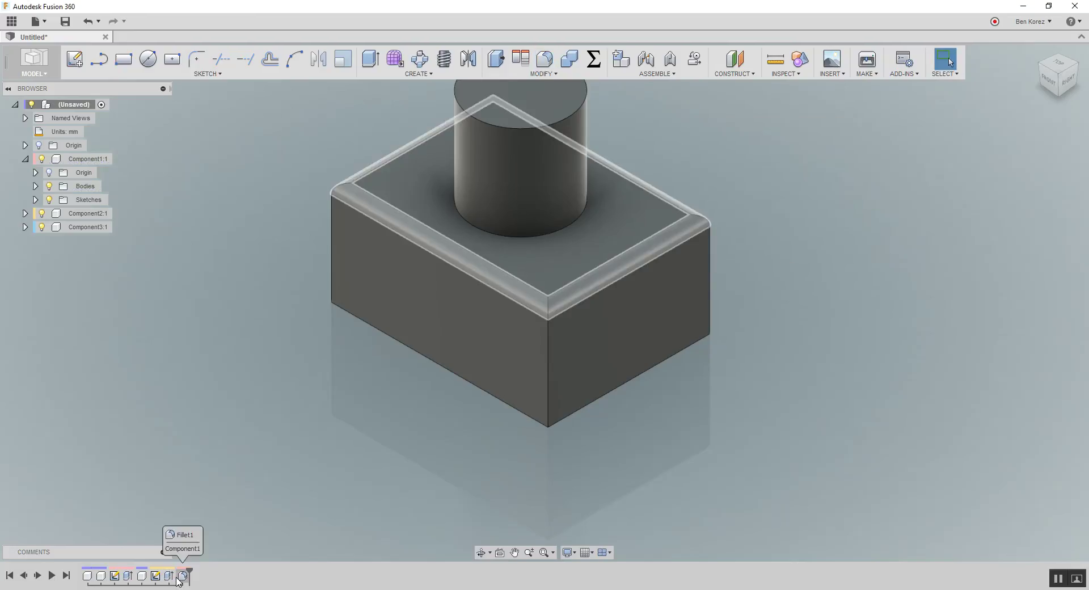
left_click(91, 158)
left_click(126, 160)
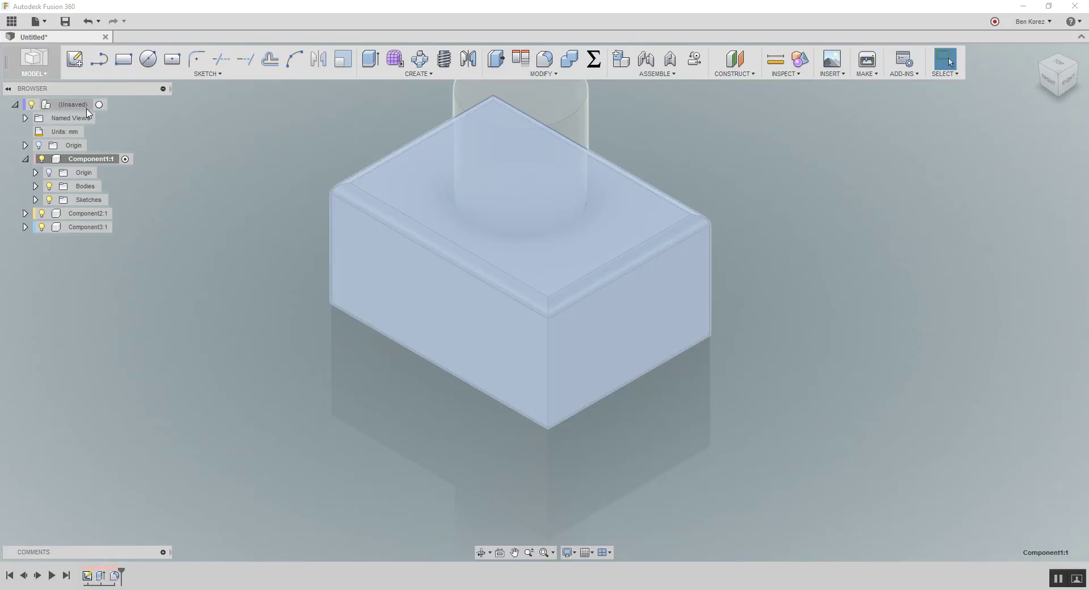
left_click(100, 105)
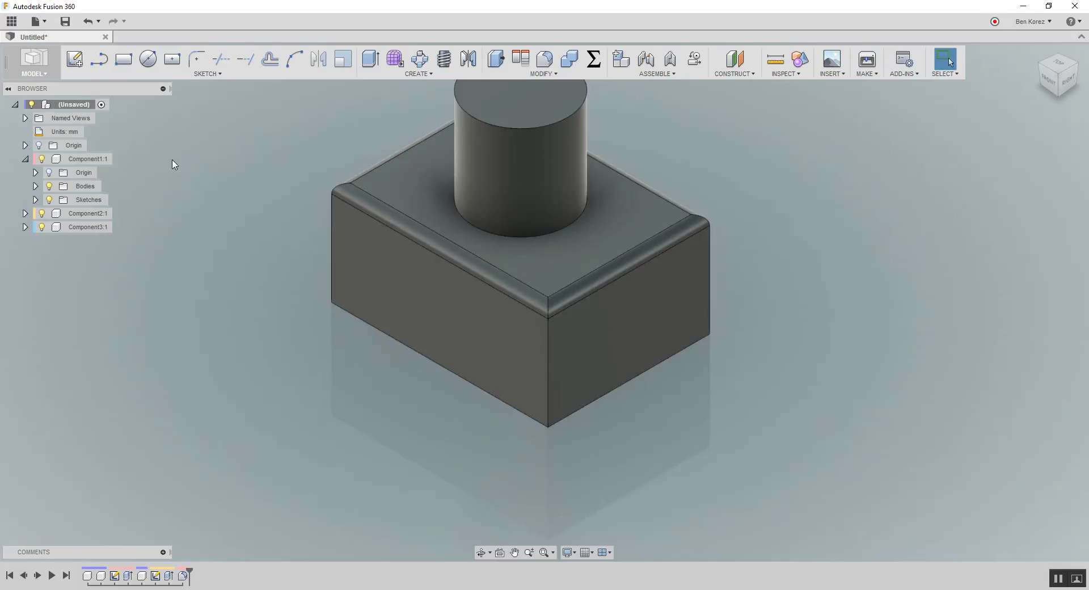
scroll(421, 440, "down", 2)
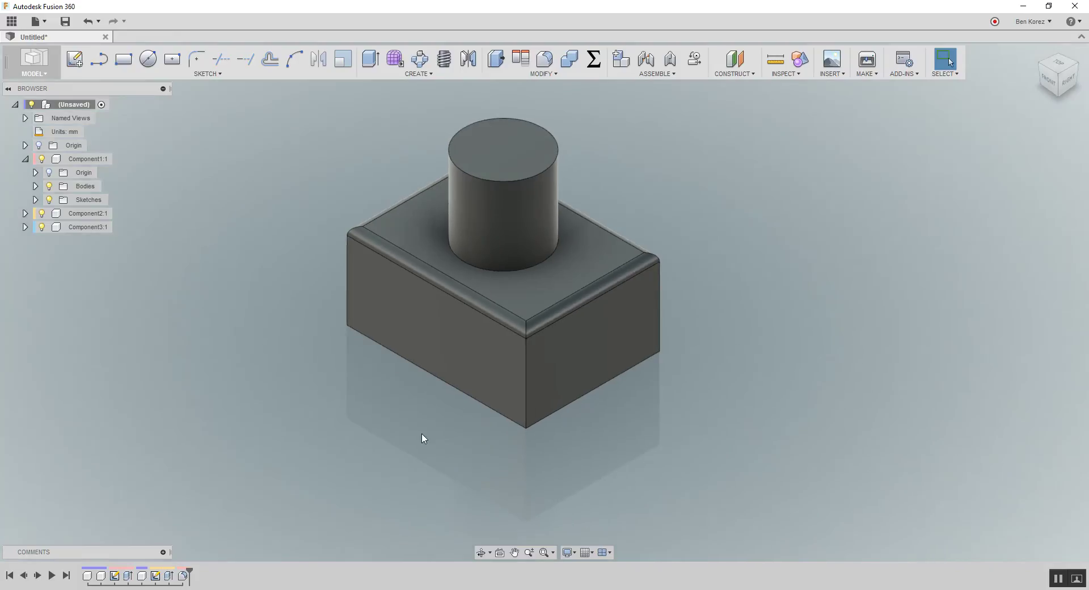
scroll(431, 429, "down", 1)
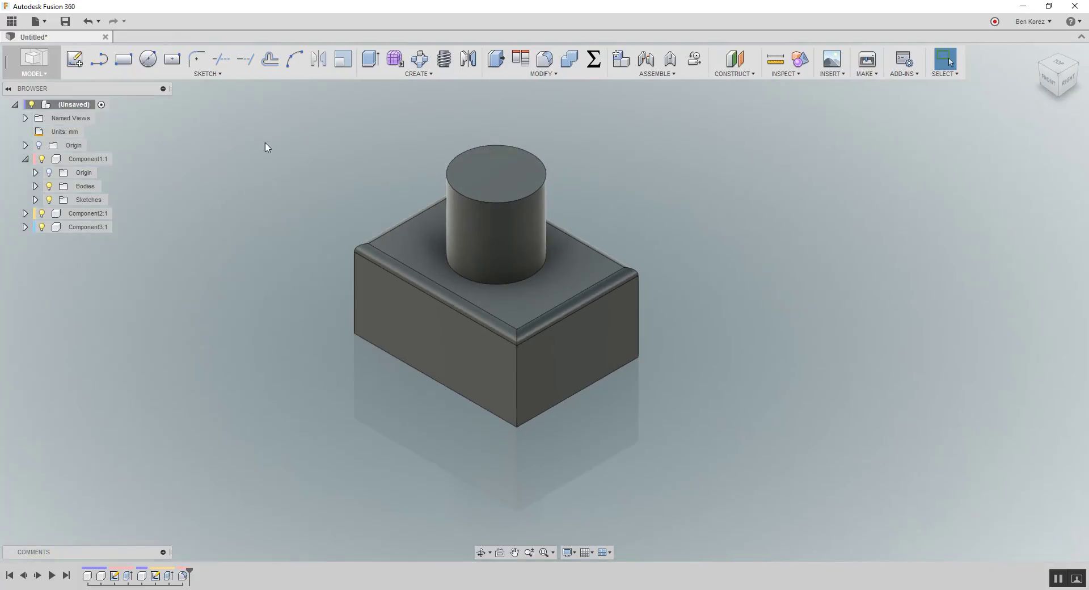
Sketch a circumscribed hexagon centred on the origin on the cylinder's top face.
left_click(74, 59)
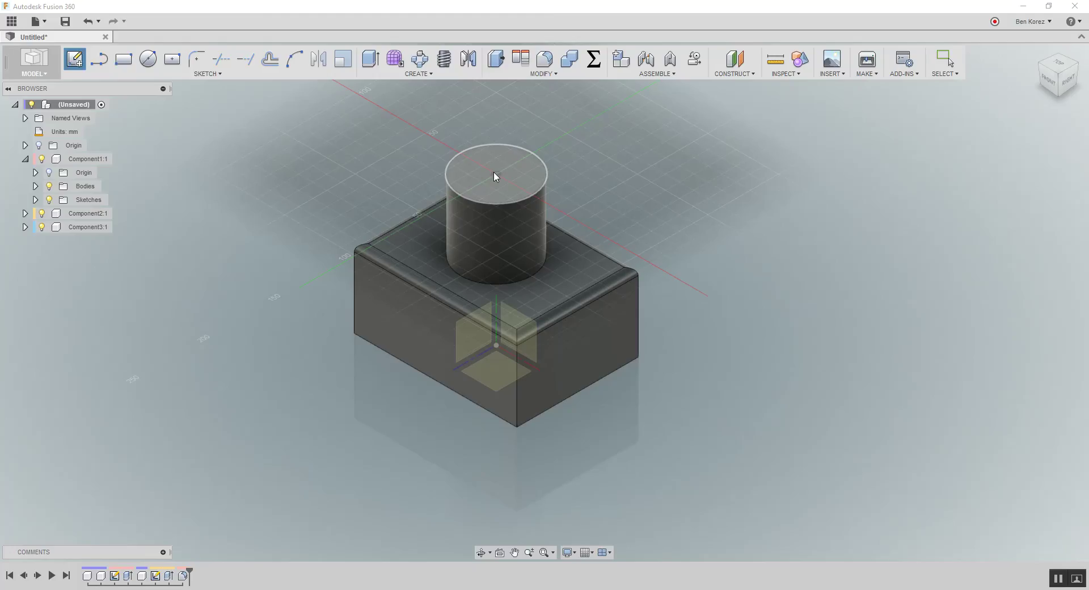
left_click(494, 171)
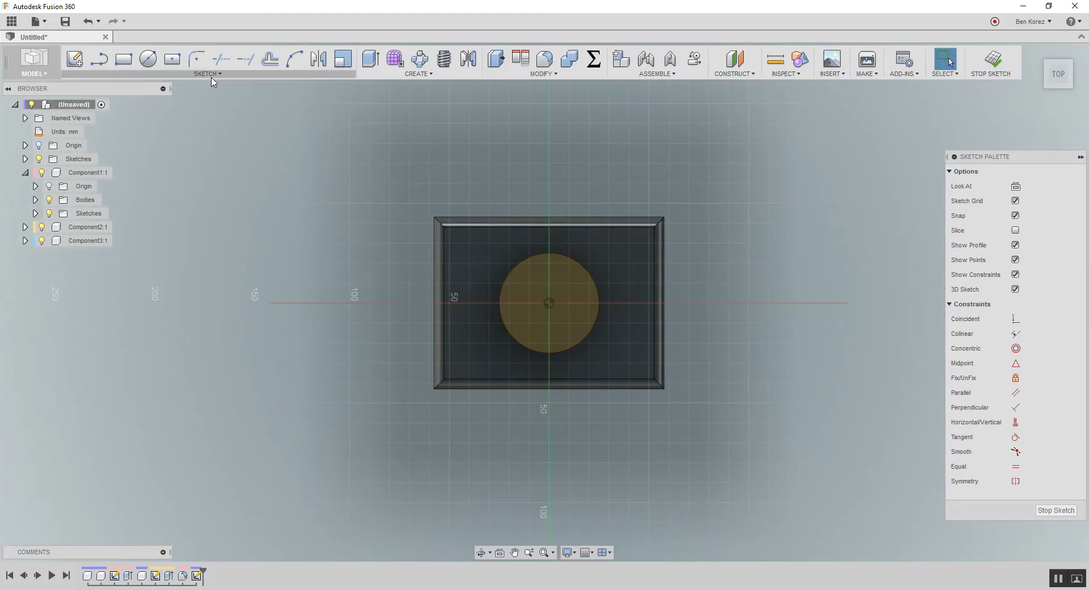
left_click(210, 77)
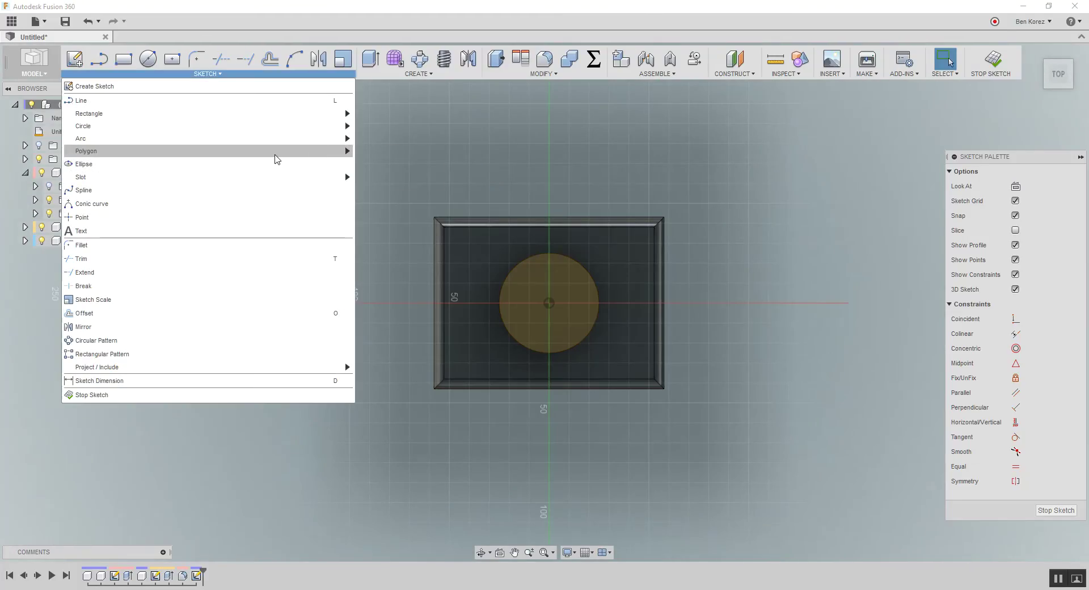
left_click(379, 154)
left_click(550, 303)
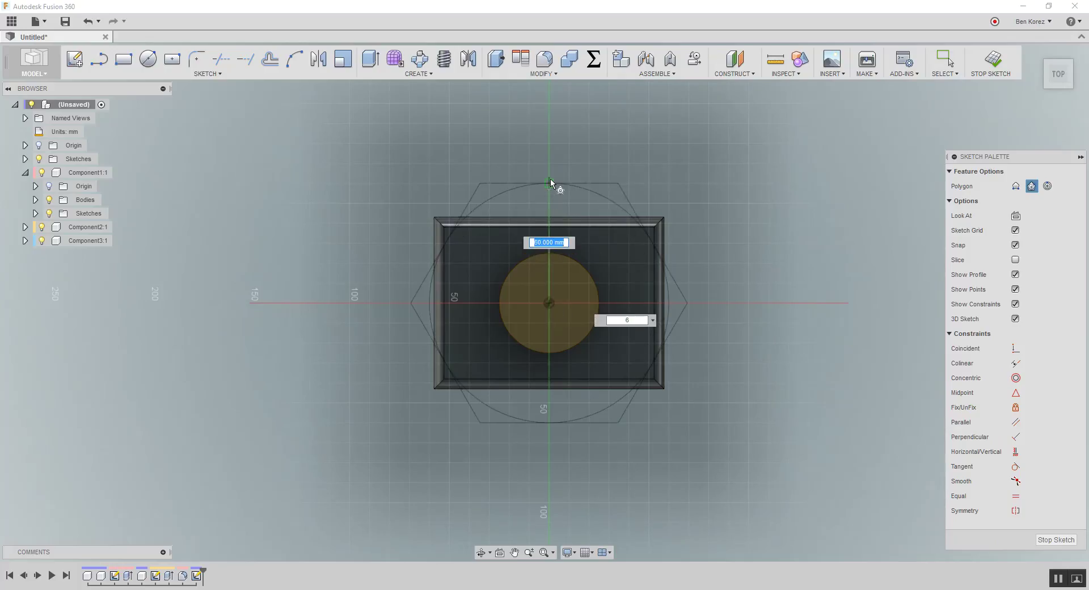
left_click(551, 183)
left_click(993, 59)
Extrude the hexagon ring outside the cylinder 50 mm into a new nut body.
left_click(378, 61)
left_click(432, 176)
type("50")
key("Return")
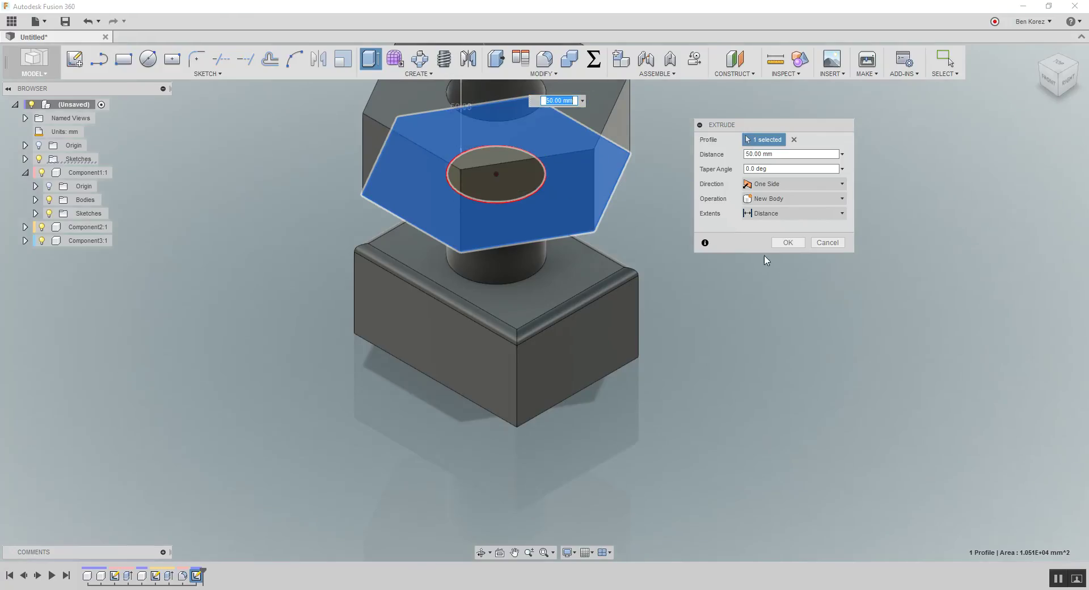
left_click(787, 243)
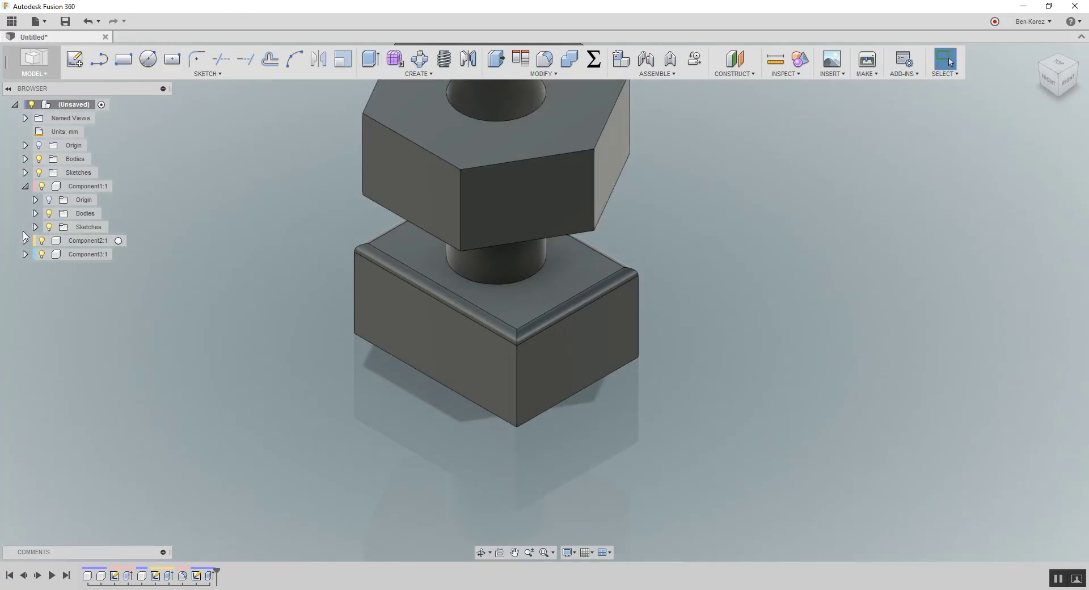
Collapse Component1:1, activate the top-level assembly, then make Component3:1 the active component.
left_click(25, 187)
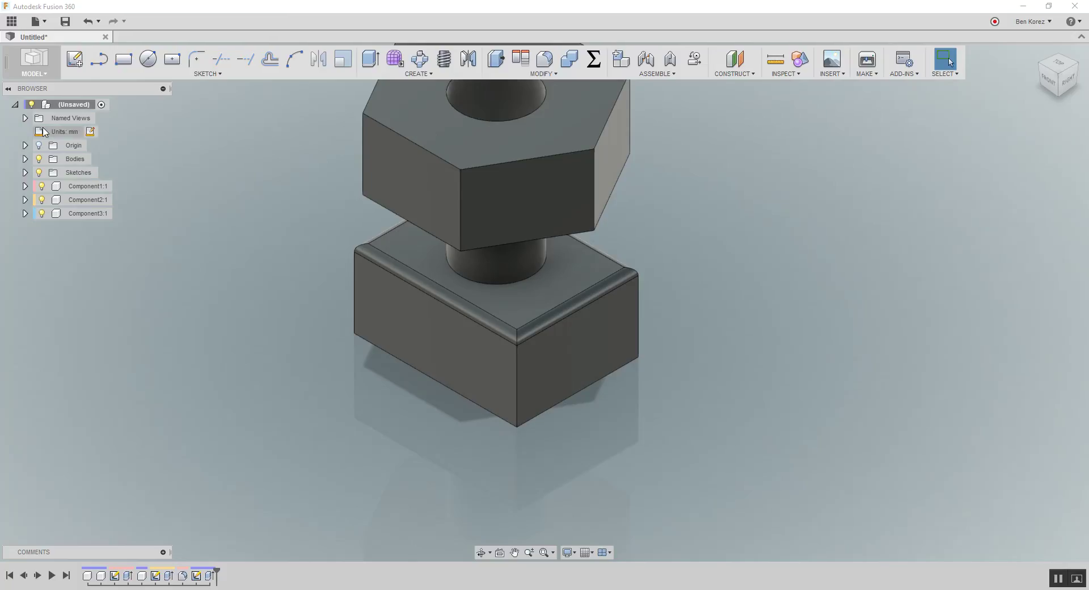
left_click(101, 105)
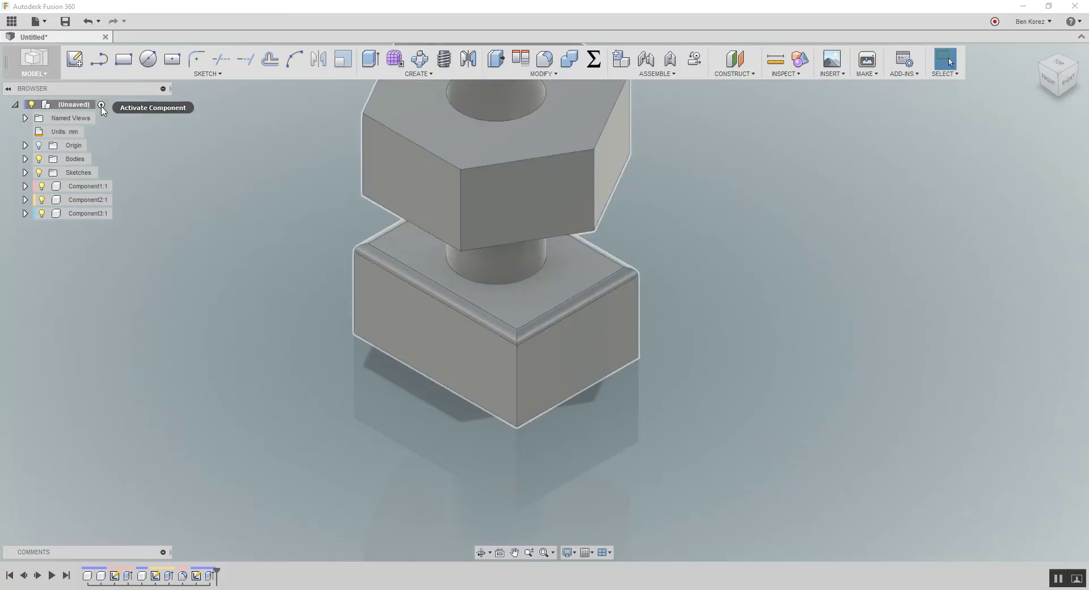
left_click(25, 172)
left_click(25, 172)
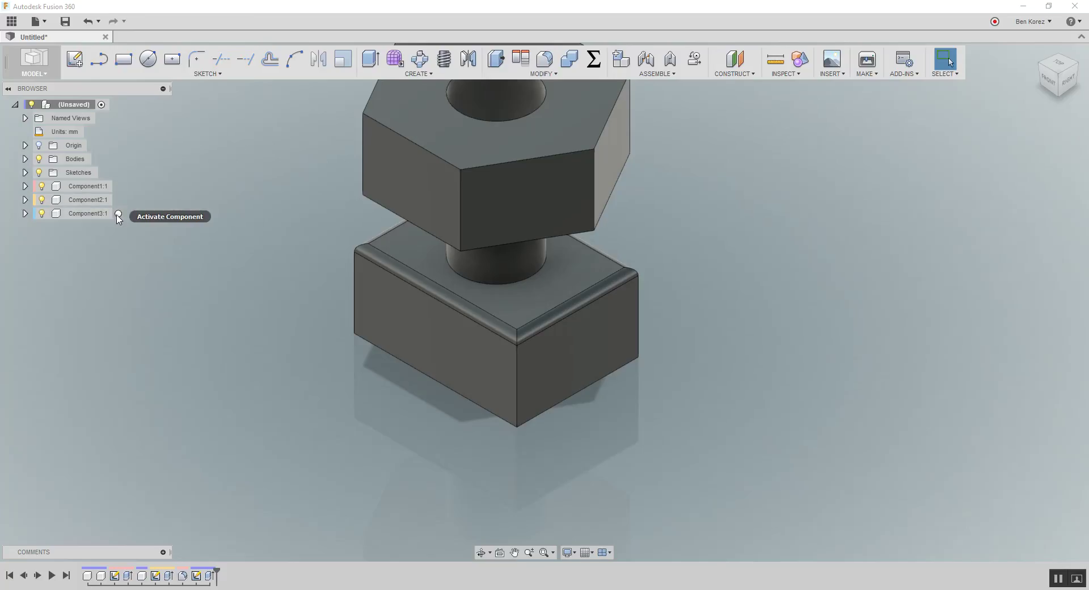
left_click(118, 214)
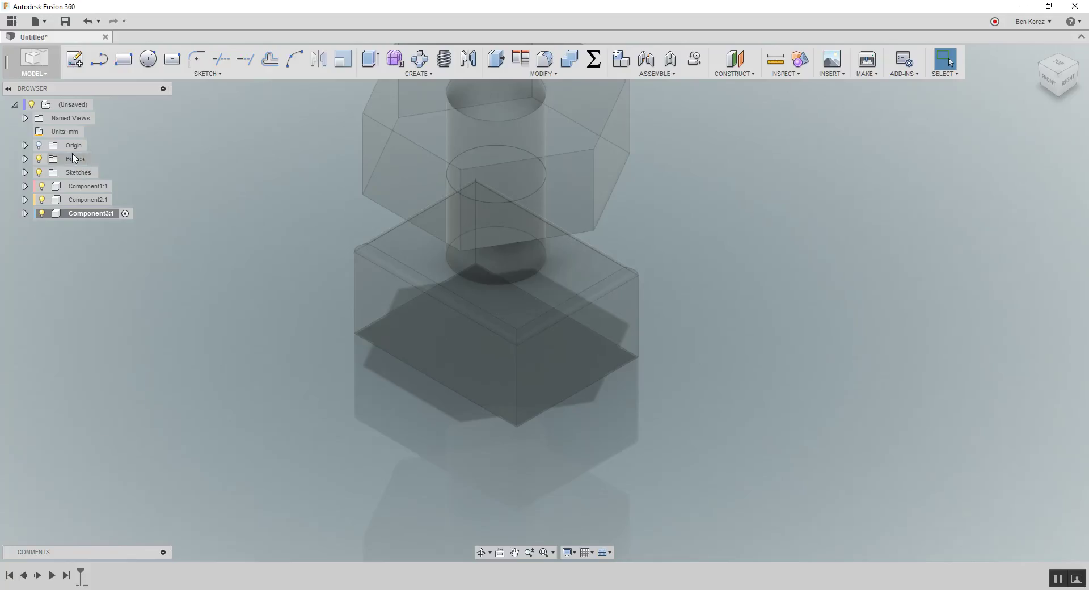
Move Sketch1 into Component3, orbit to inspect the nut and box, then switch to the webinar in Chrome.
left_click(25, 173)
left_click_drag(82, 190, 95, 234)
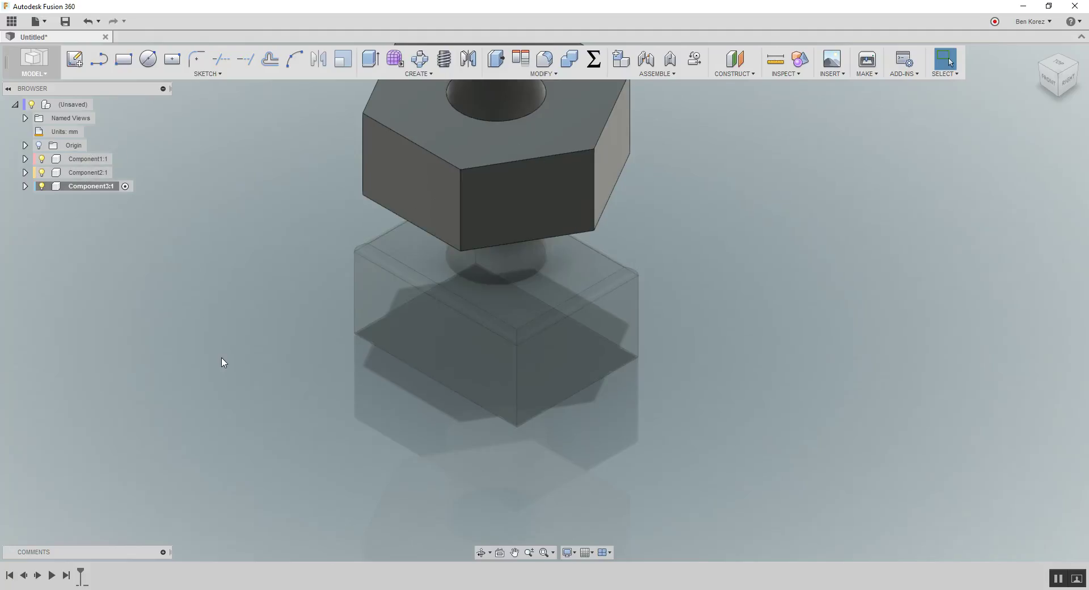
middle_click_drag(224, 364, 250, 374, "shift")
middle_click_drag(636, 452, 634, 461, "shift")
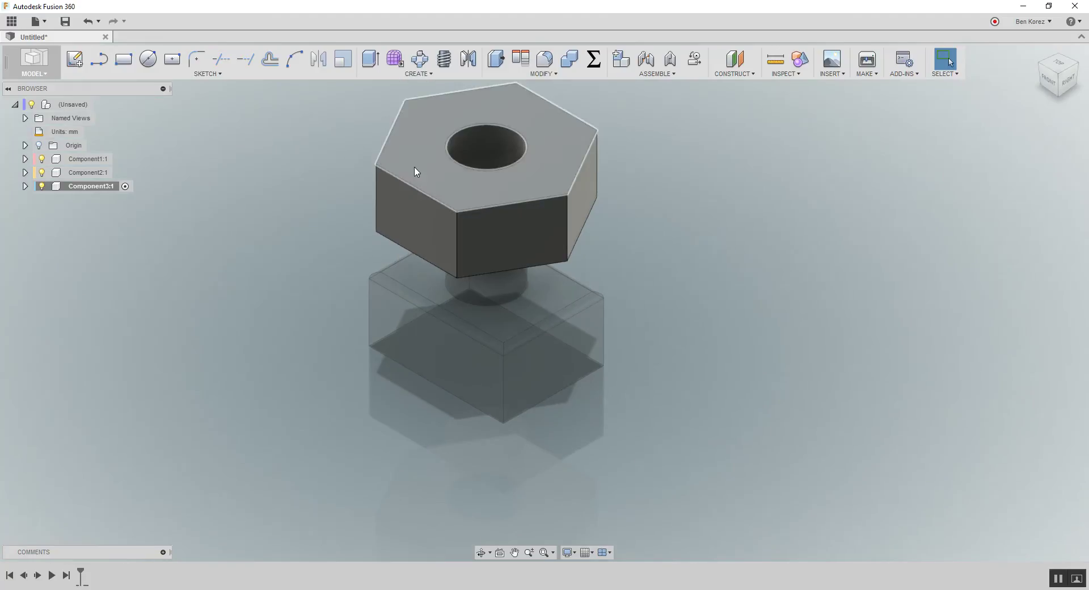
scroll(615, 460, "down", 1)
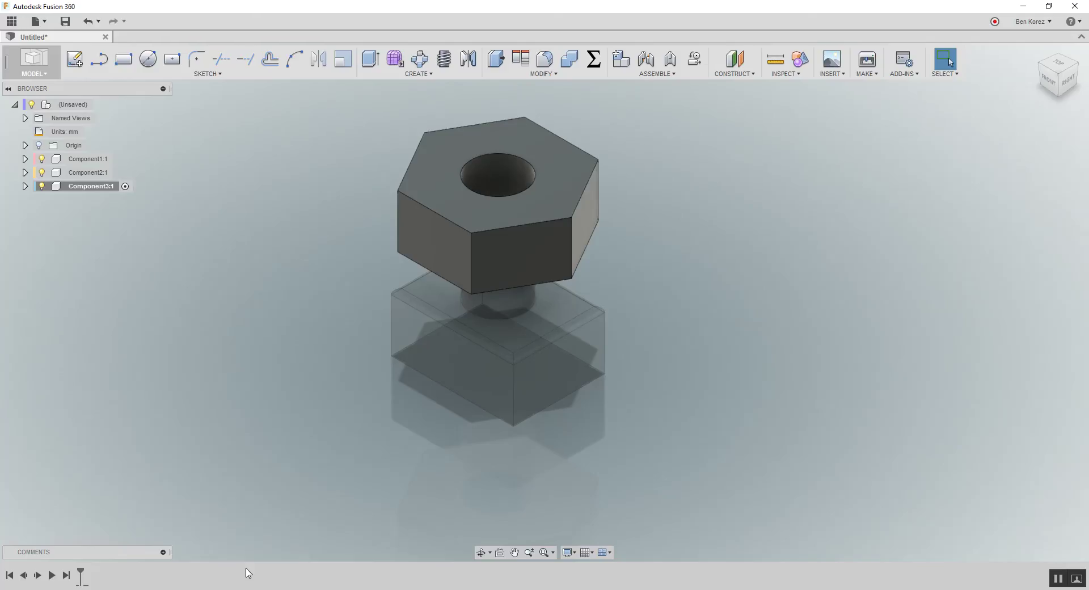
key("alt+Tab")
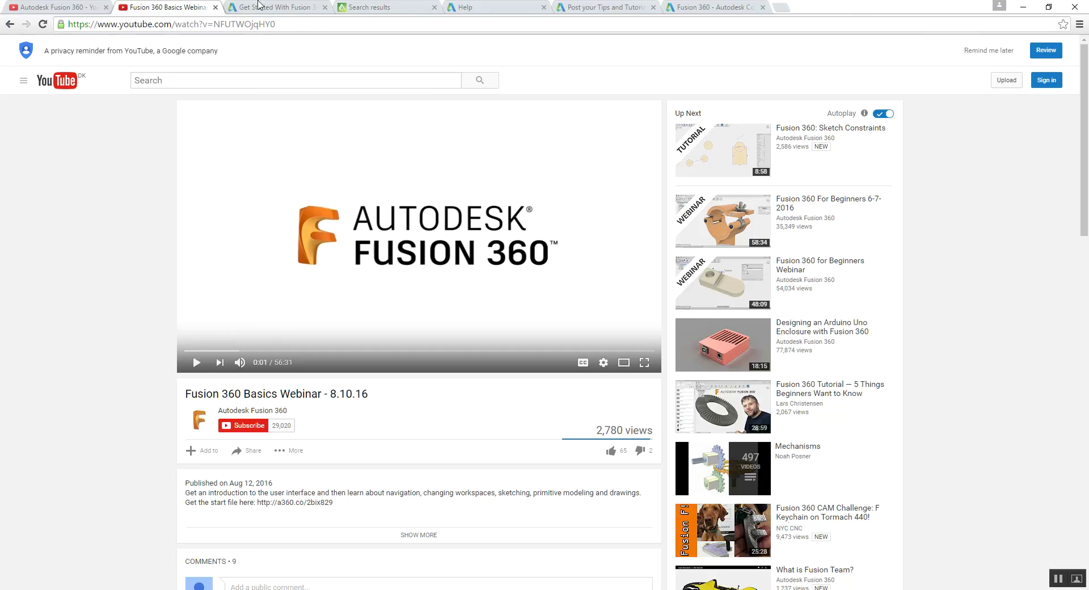
Switch to the Get Started With Fusion 360 page and scroll to the 5:07 Sketch tutorial.
left_click(266, 6)
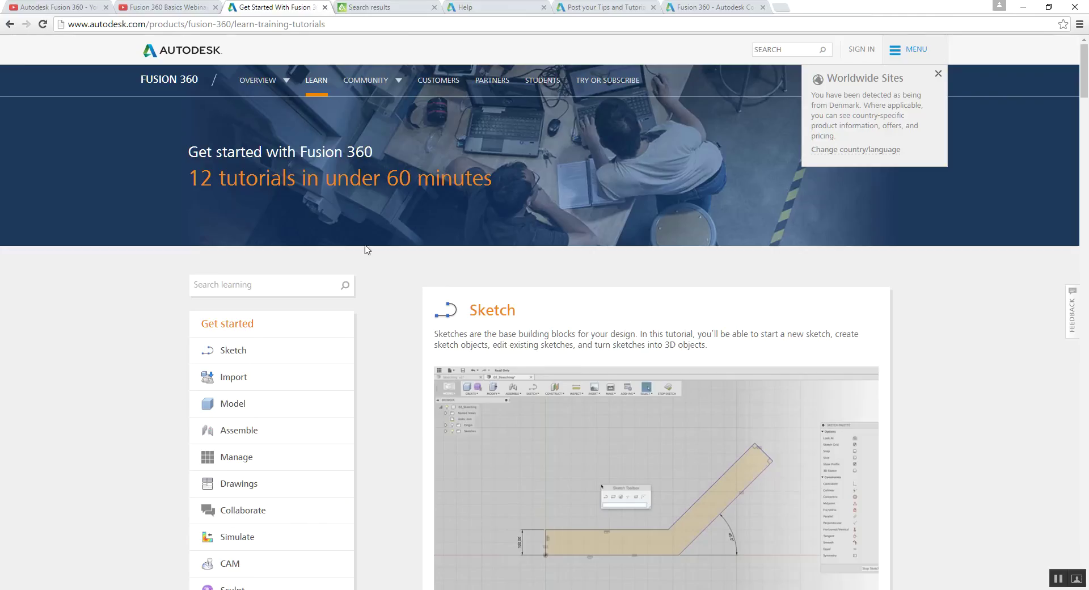
scroll(384, 280, "down", 3)
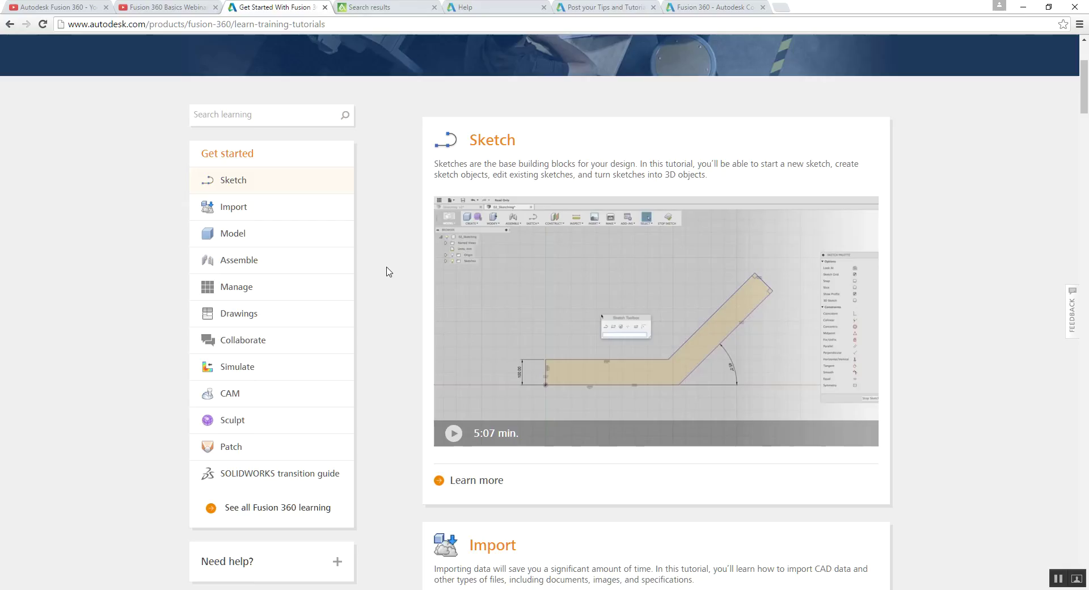
Scroll through Autodesk University's 2015 Inventor class results, then switch to the Fusion 360 Help page.
left_click(379, 6)
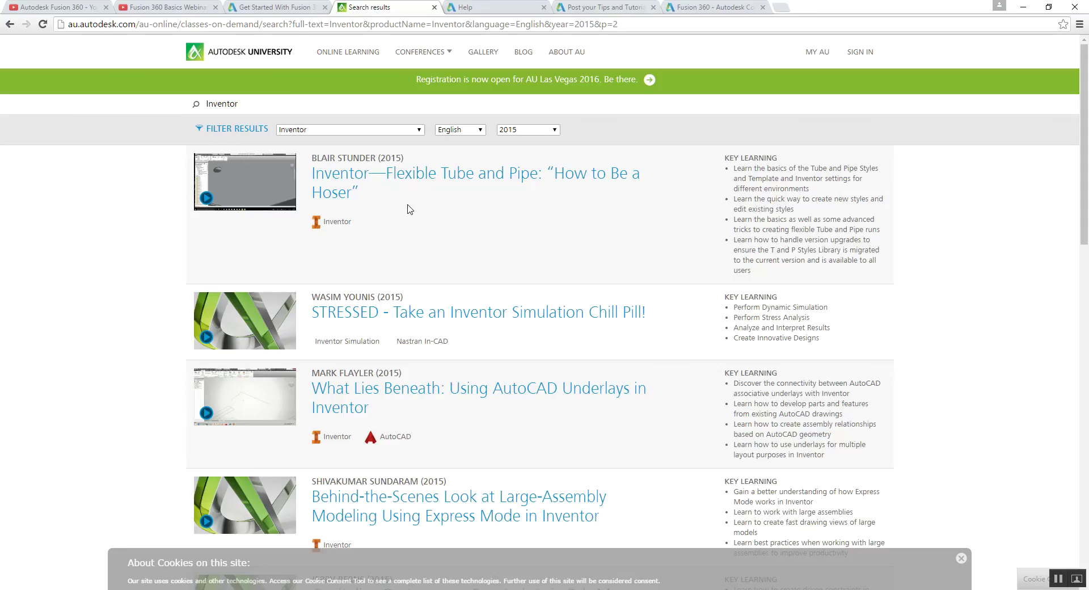
scroll(410, 209, "down", 4)
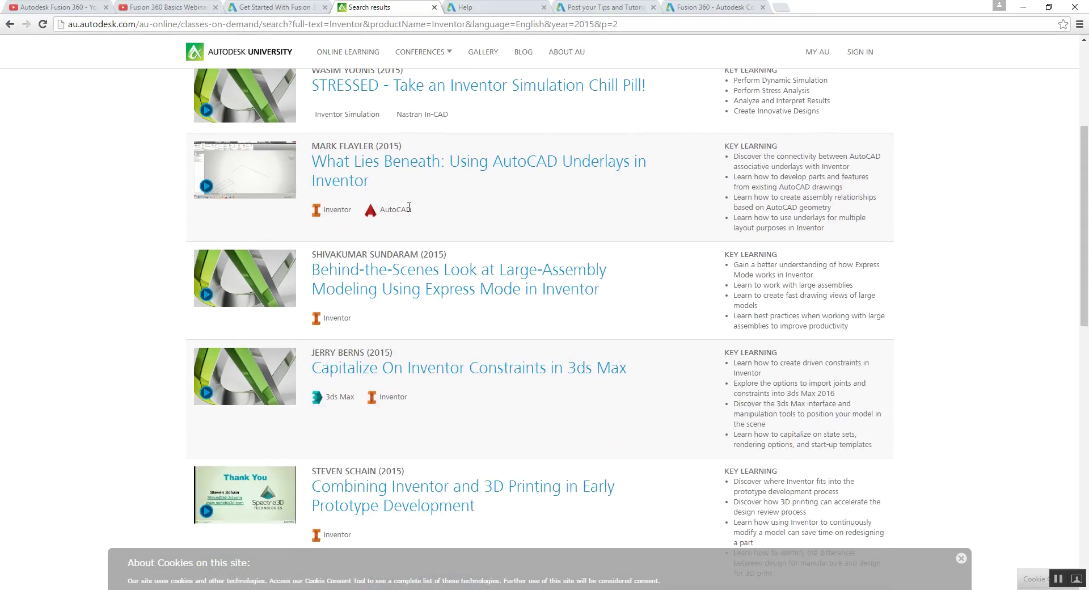
scroll(409, 209, "down", 5)
scroll(410, 213, "up", 9)
left_click(478, 6)
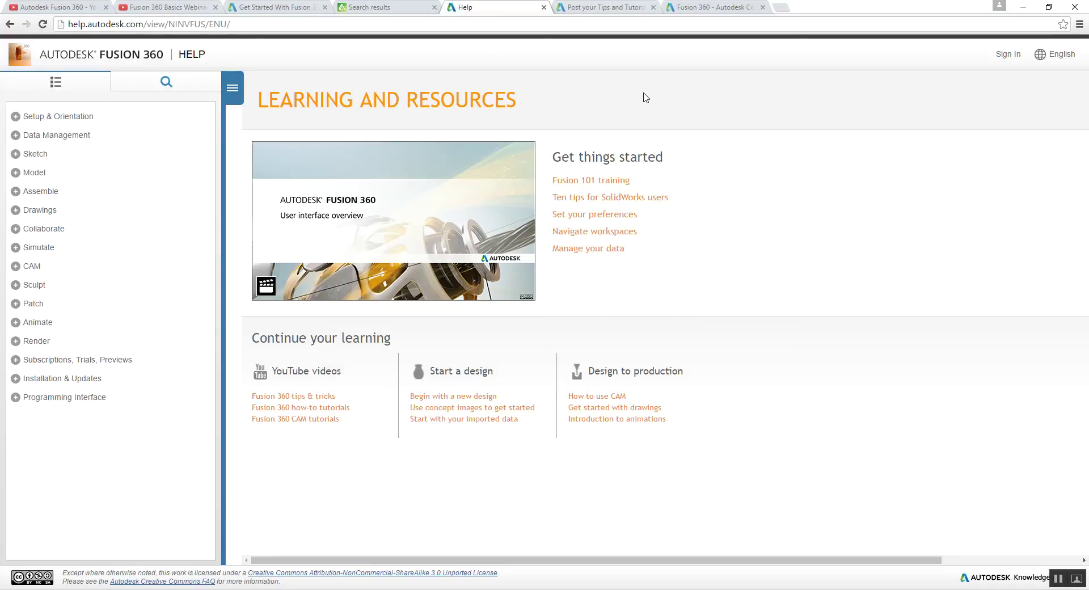
Expand and collapse Sketch in the Help topic tree, then switch to the Post your Tips and Tutorials board.
left_click(17, 155)
left_click(17, 155)
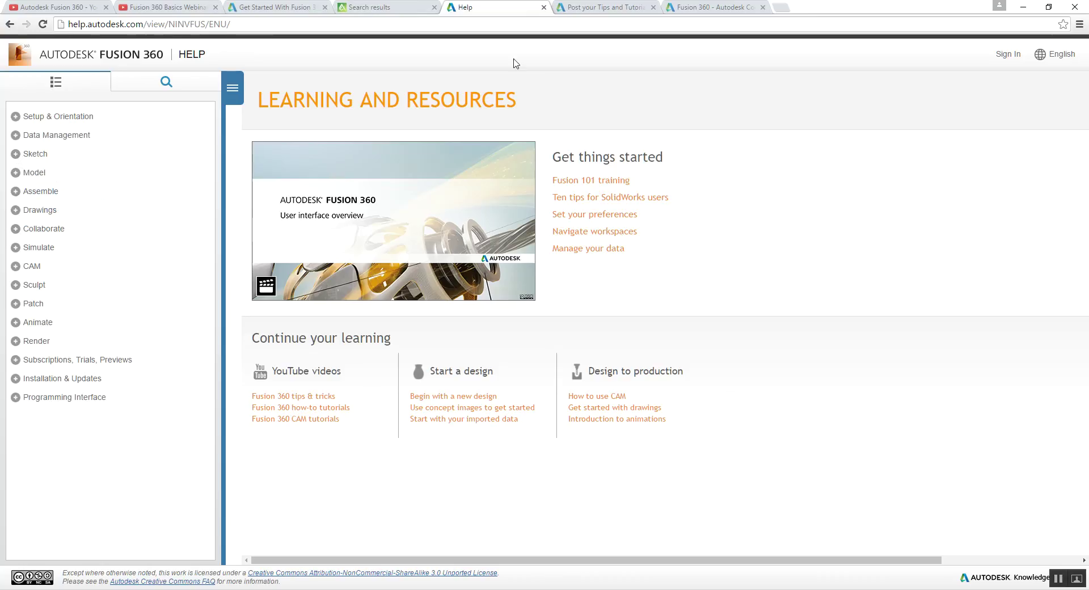
left_click(588, 11)
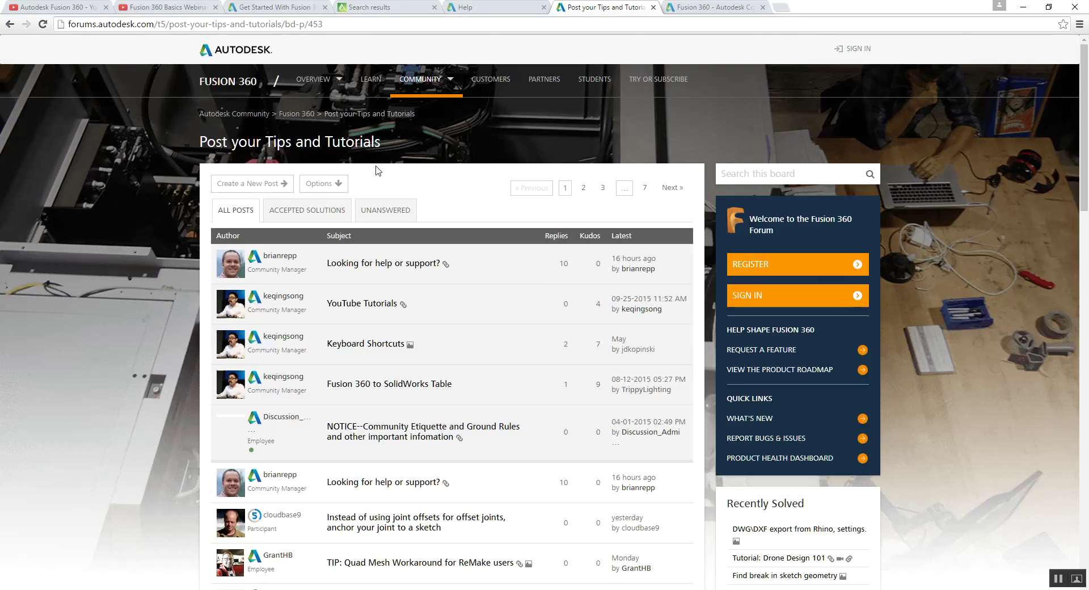
Scroll the Tips and Tutorials posts, then switch to the Fusion 360 - Autodesk Community overview.
scroll(162, 364, "down", 3)
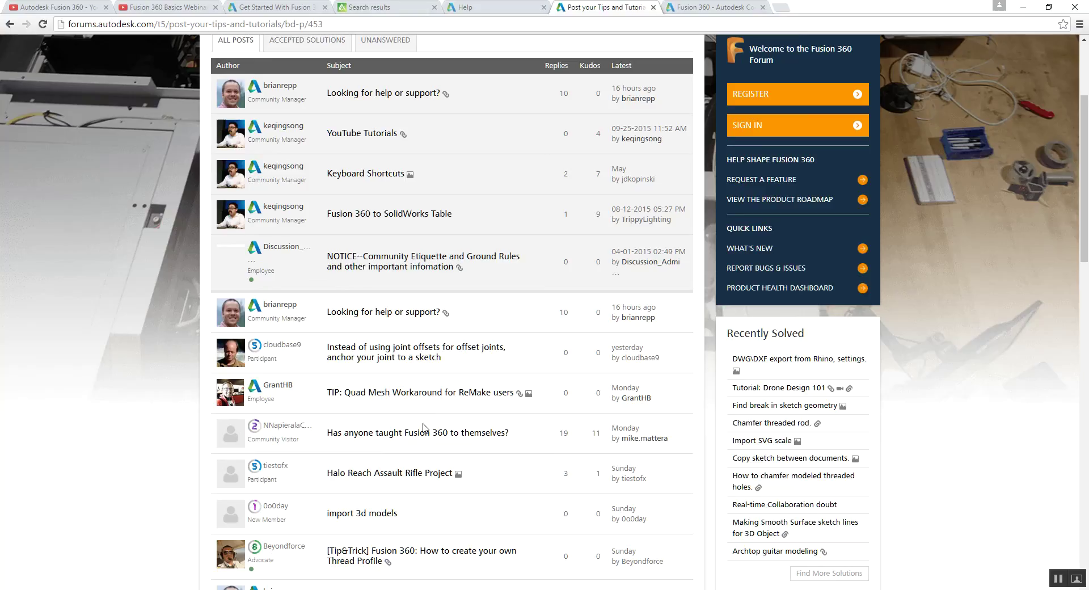
left_click(701, 8)
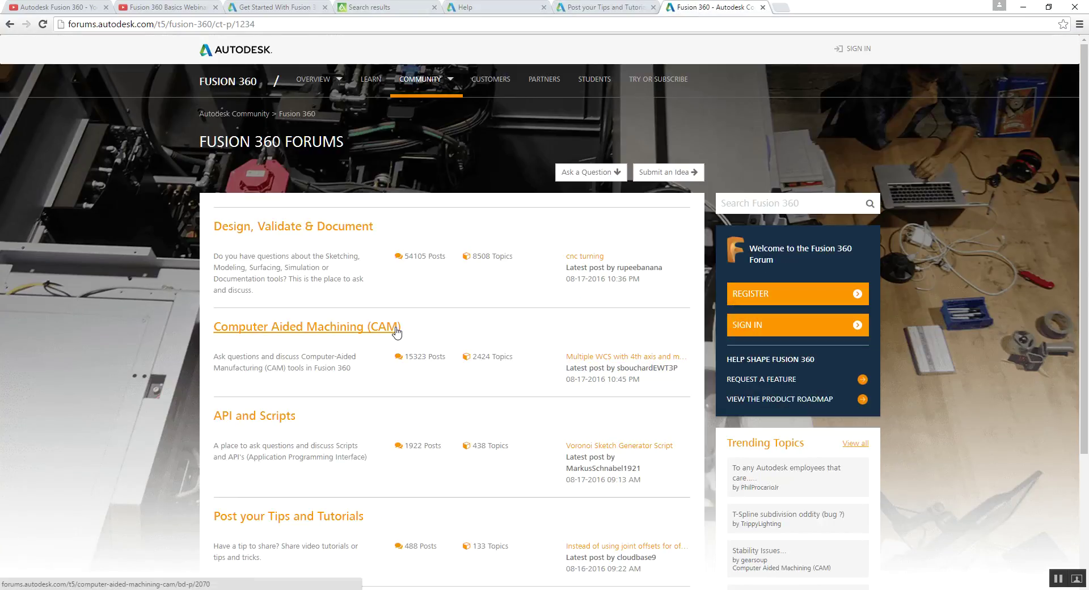
Open and scroll the Design, Validate & Document board, then bring Fusion 360 back via the taskbar.
left_click(279, 229)
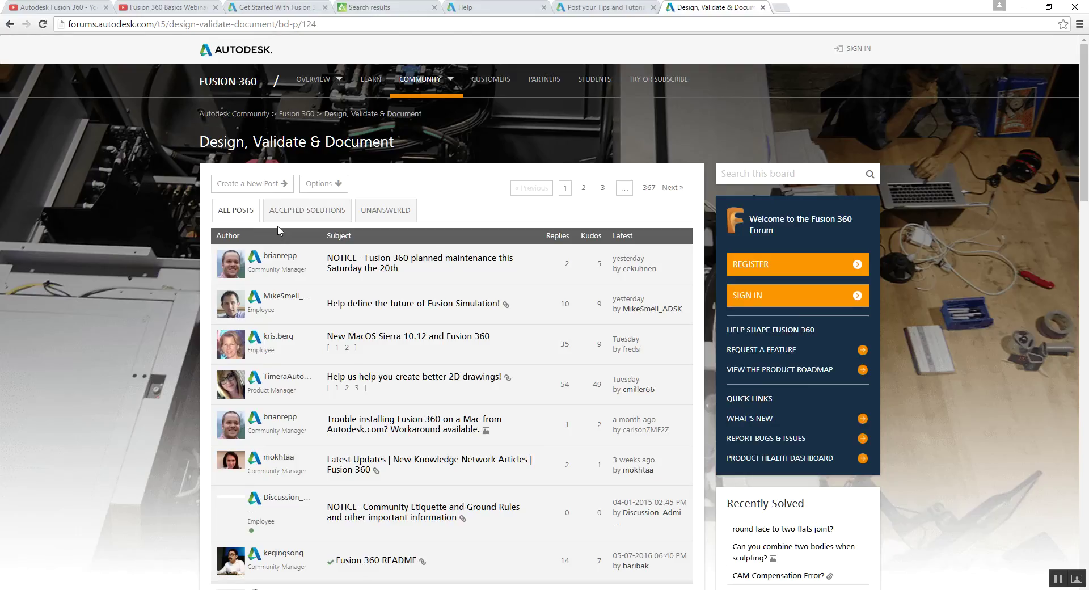
scroll(176, 292, "down", 3)
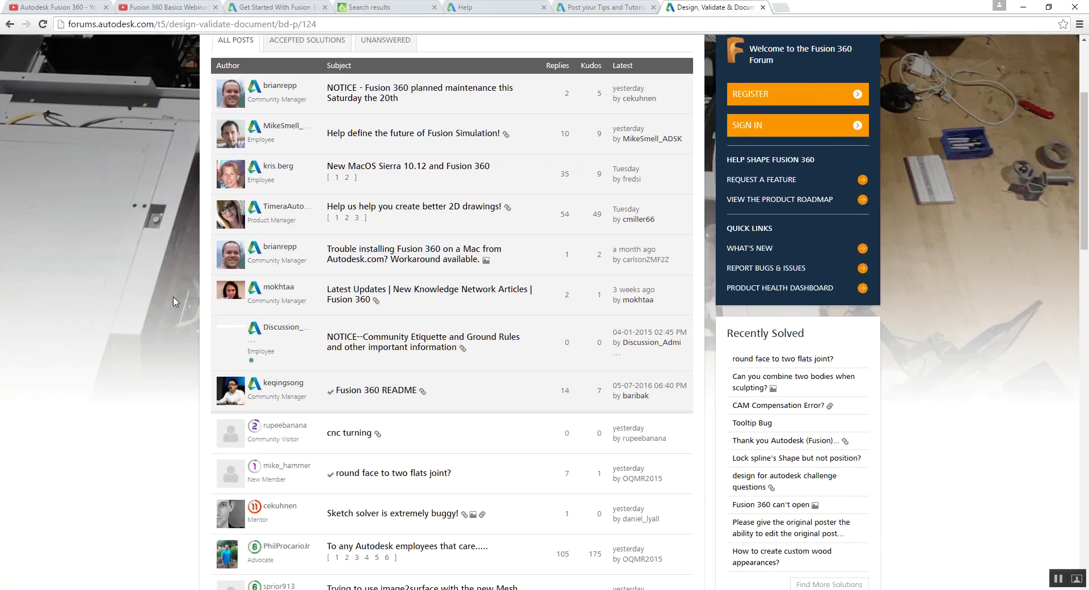
scroll(174, 301, "down", 3)
scroll(174, 309, "up", 6)
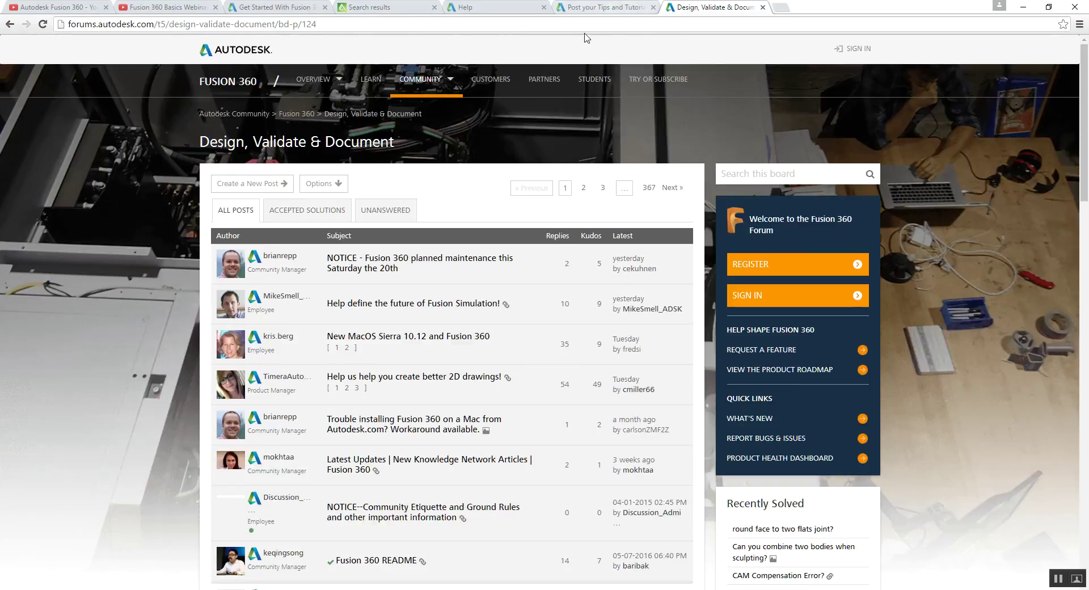
mouse_move(264, 589)
left_click(249, 588)
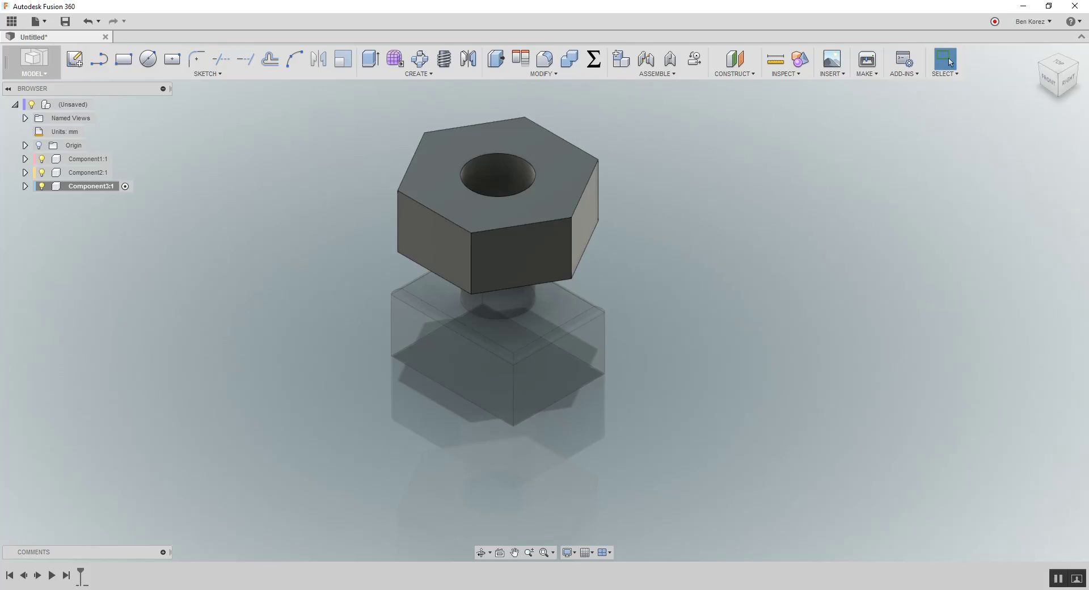
Start an As-built Joint and review the joint motion types, leaving Rigid selected.
left_click(672, 60)
left_click(788, 169)
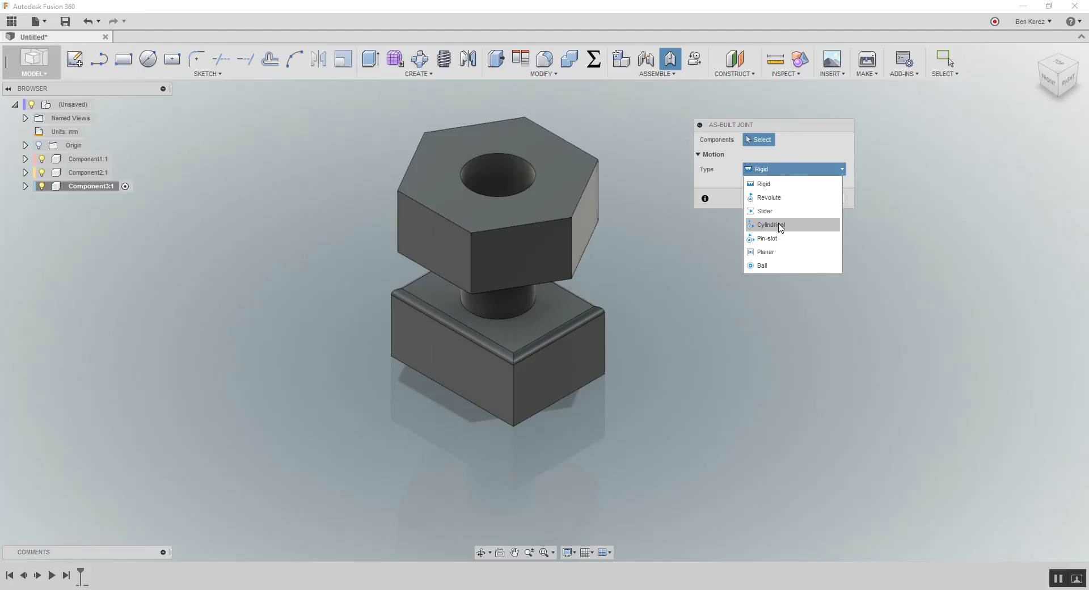
left_click(784, 127)
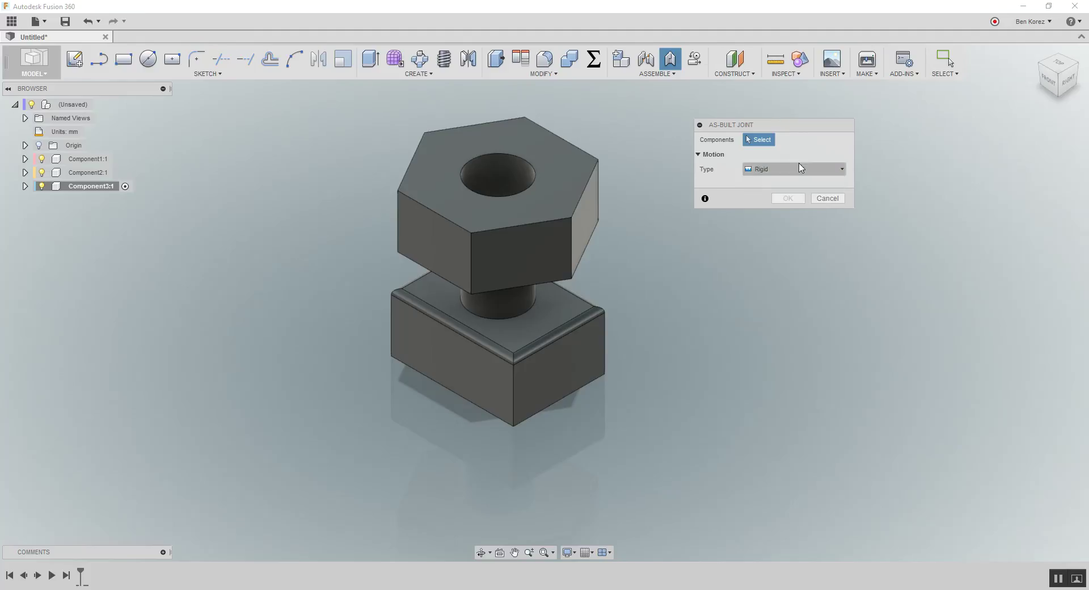
Cancel the As-built Joint dialog, leaving the nut and box unjoined.
left_click(837, 198)
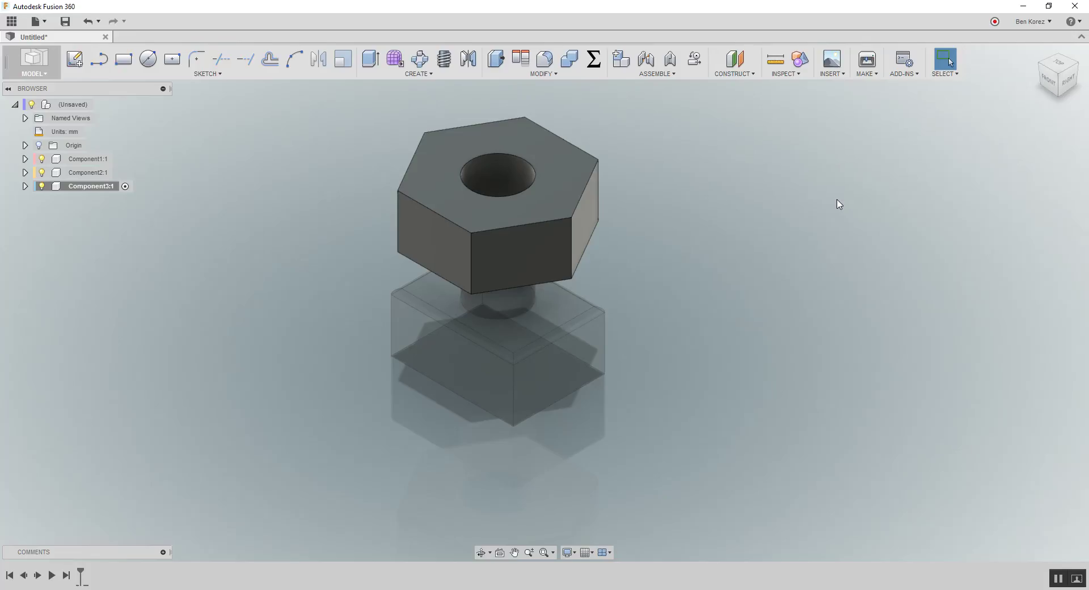
Bring Chrome forward and cycle through the University, Help, Get Started and Basics Webinar tabs.
left_click(300, 589)
left_click(425, 6)
left_click(493, 6)
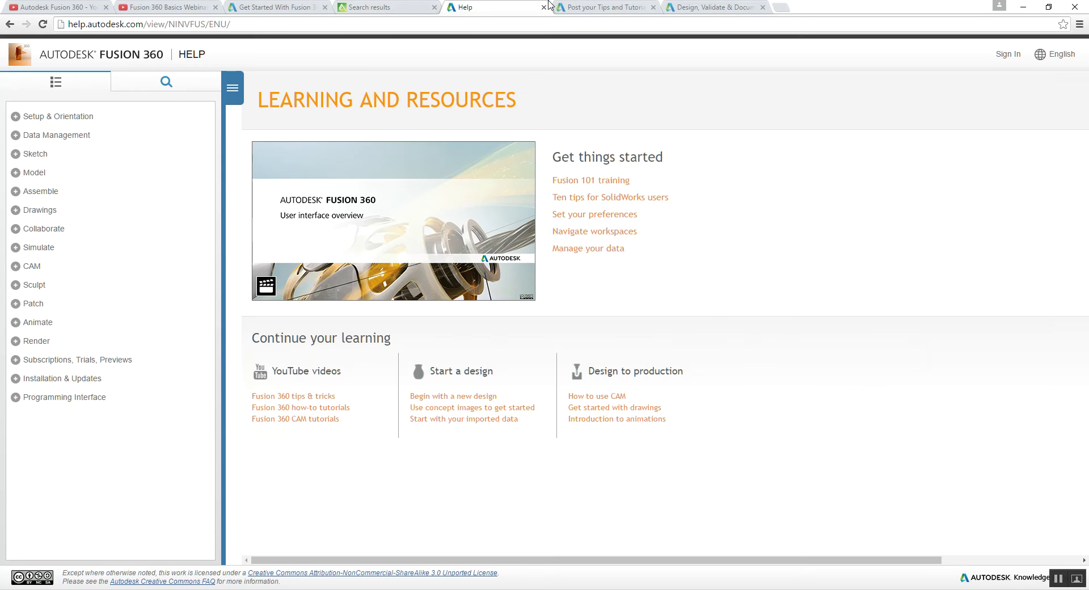
left_click(392, 7)
left_click(284, 8)
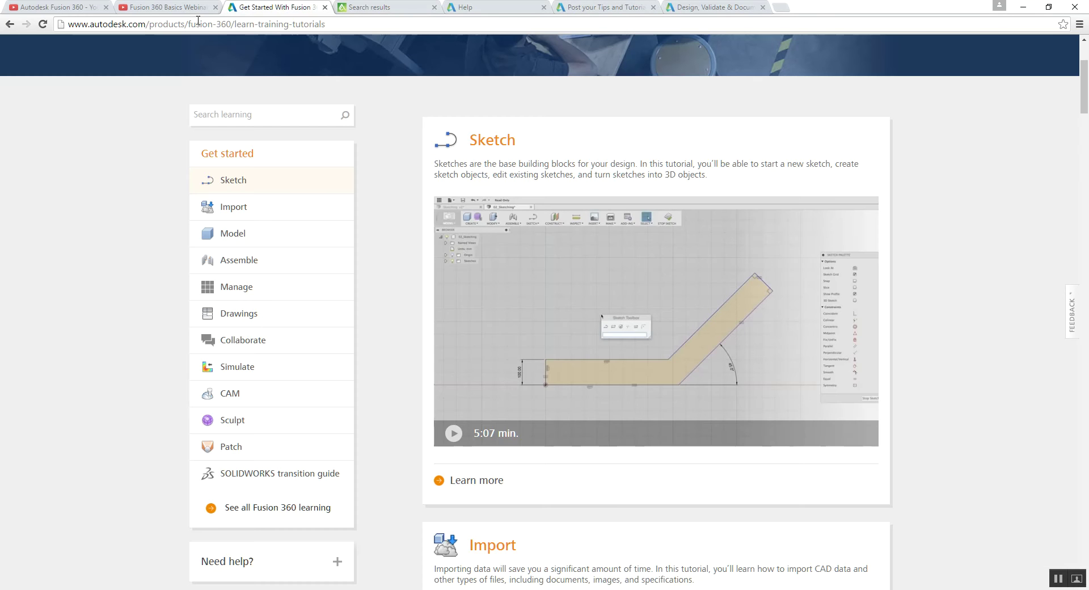
left_click(183, 7)
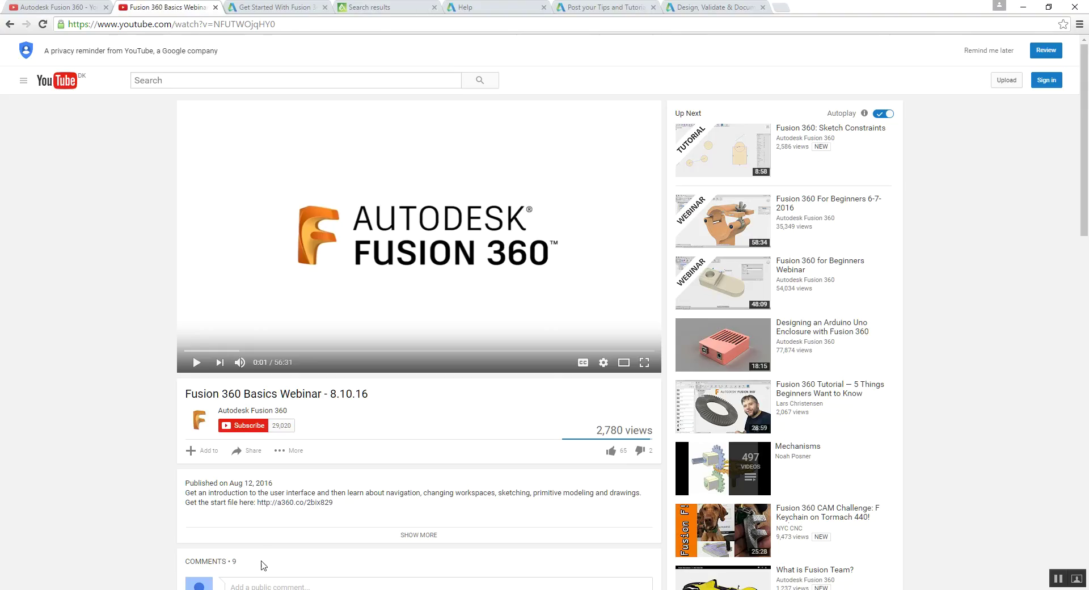
Return to the Design, Validate & Document board and scroll through its recent posts.
left_click(694, 6)
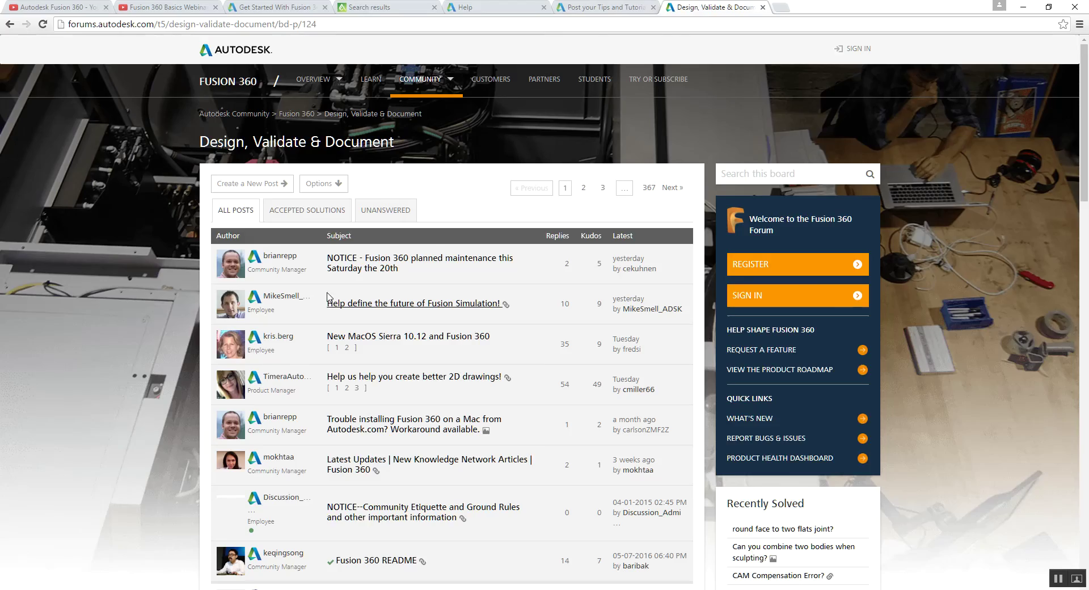
scroll(177, 450, "down", 3)
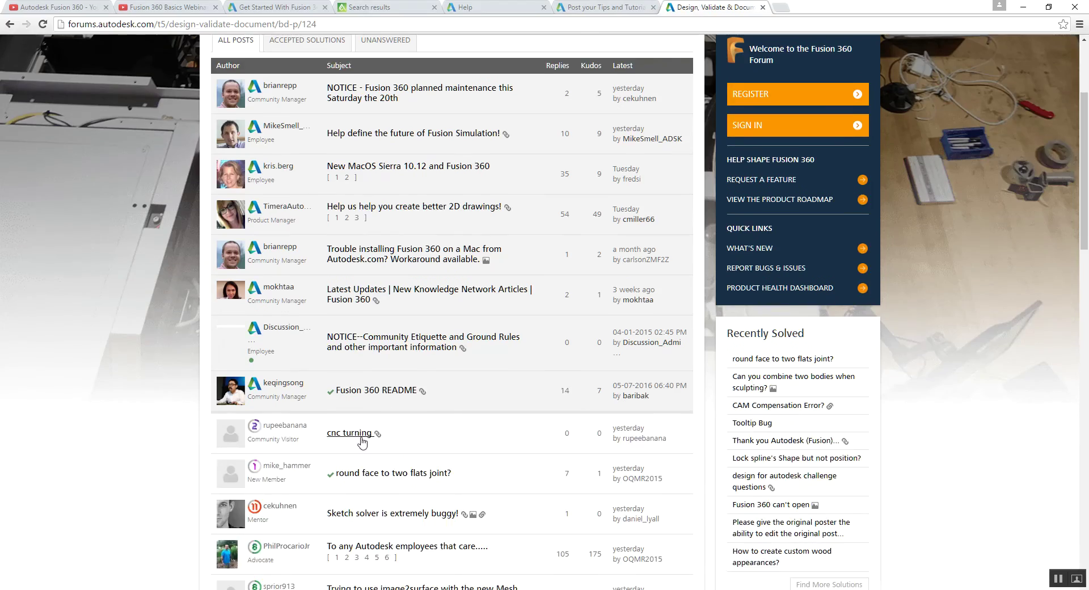
scroll(427, 430, "down", 3)
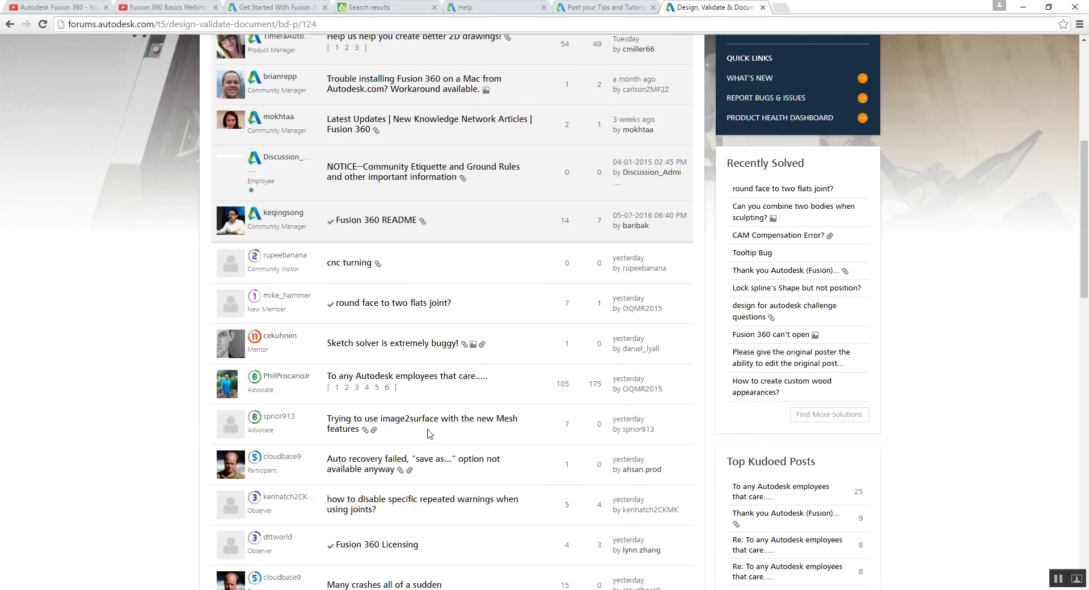
scroll(430, 434, "up", 6)
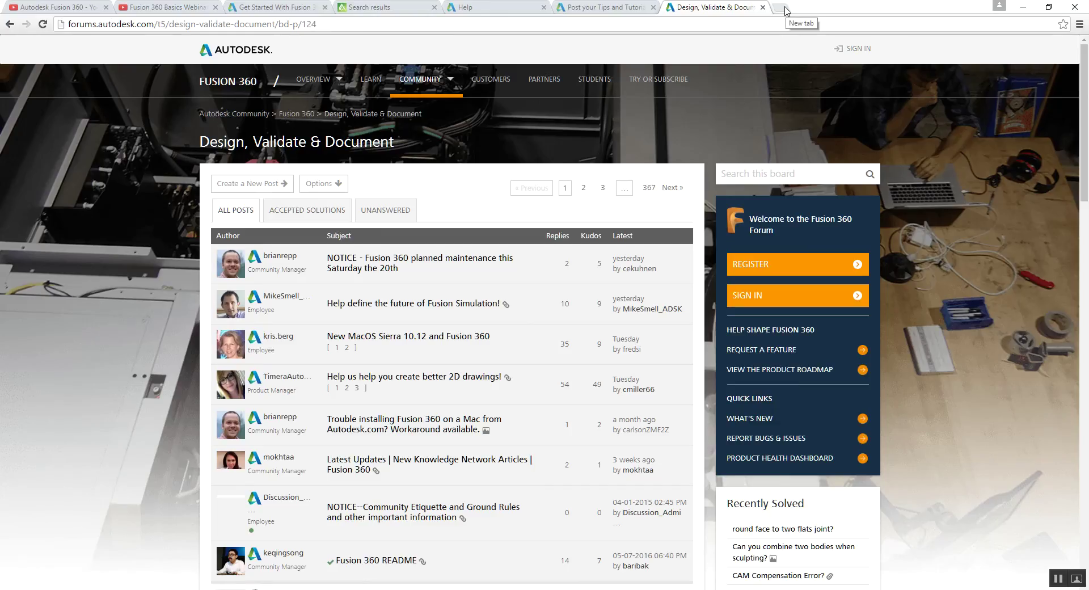
Google 'autodesk screencast' in a new tab, then return to the Fusion 360 window.
left_click(784, 8)
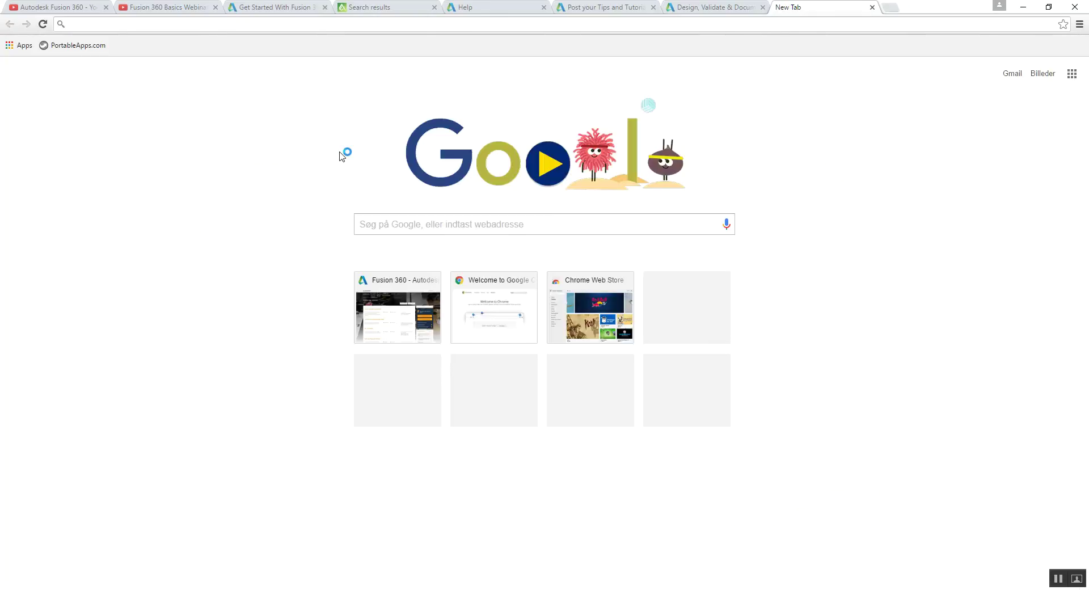
left_click(403, 228)
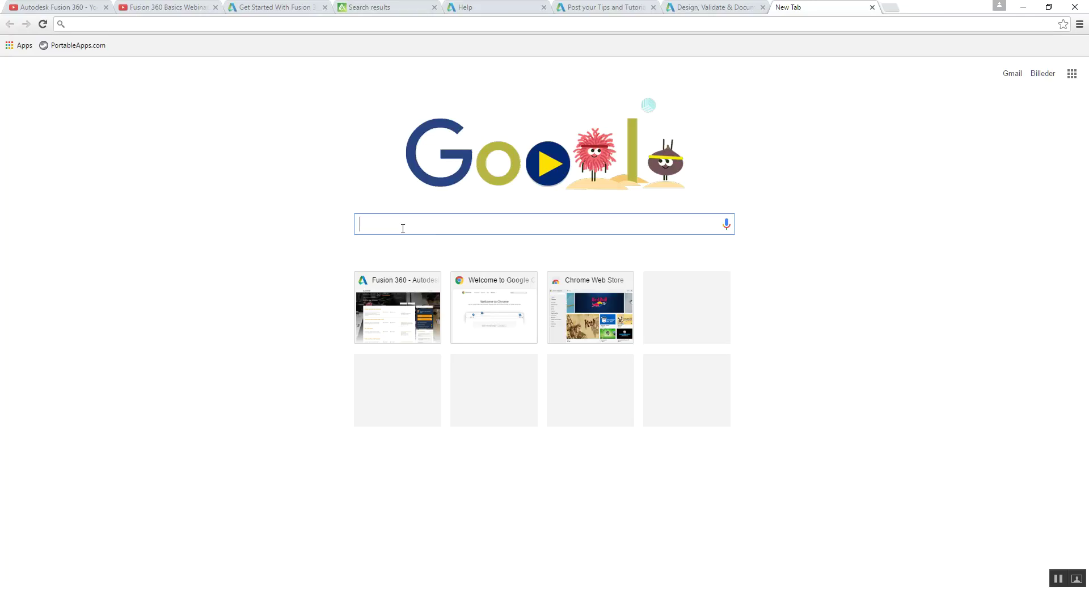
type("autodesk")
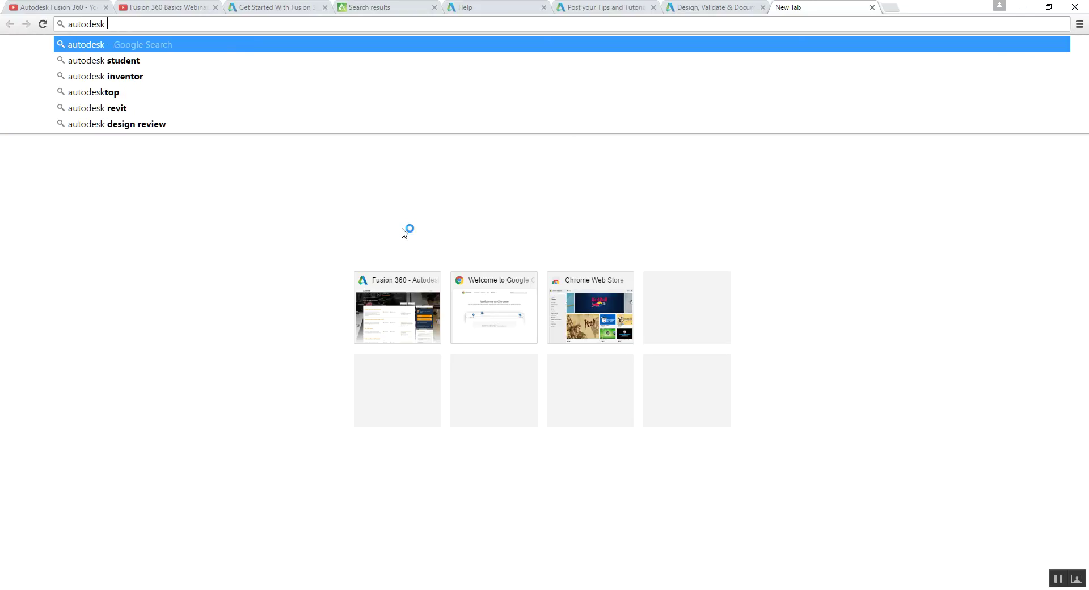
type(" screenca")
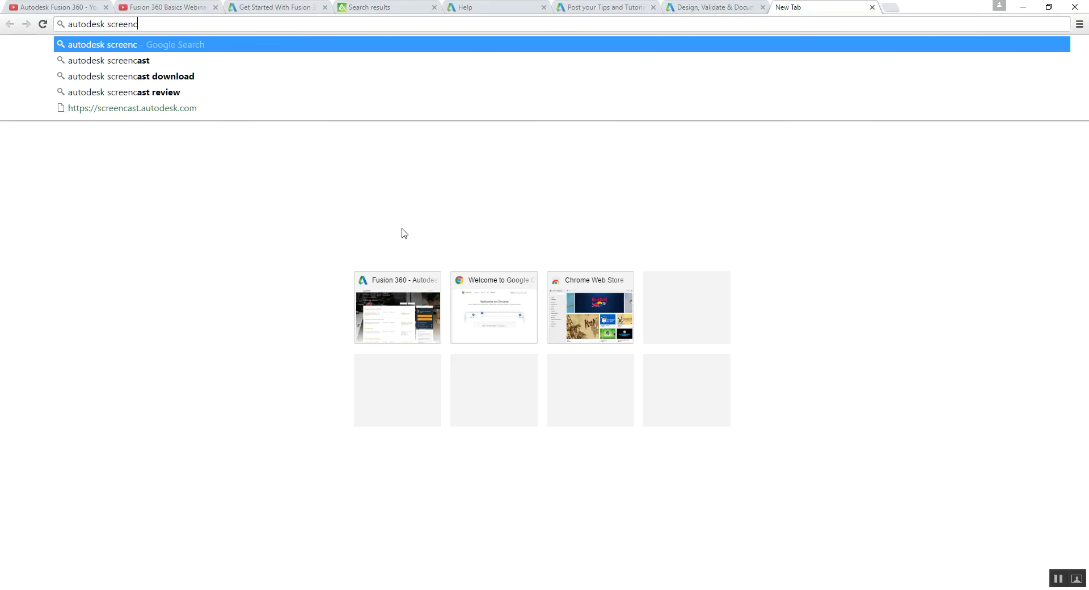
type("st")
key("Return")
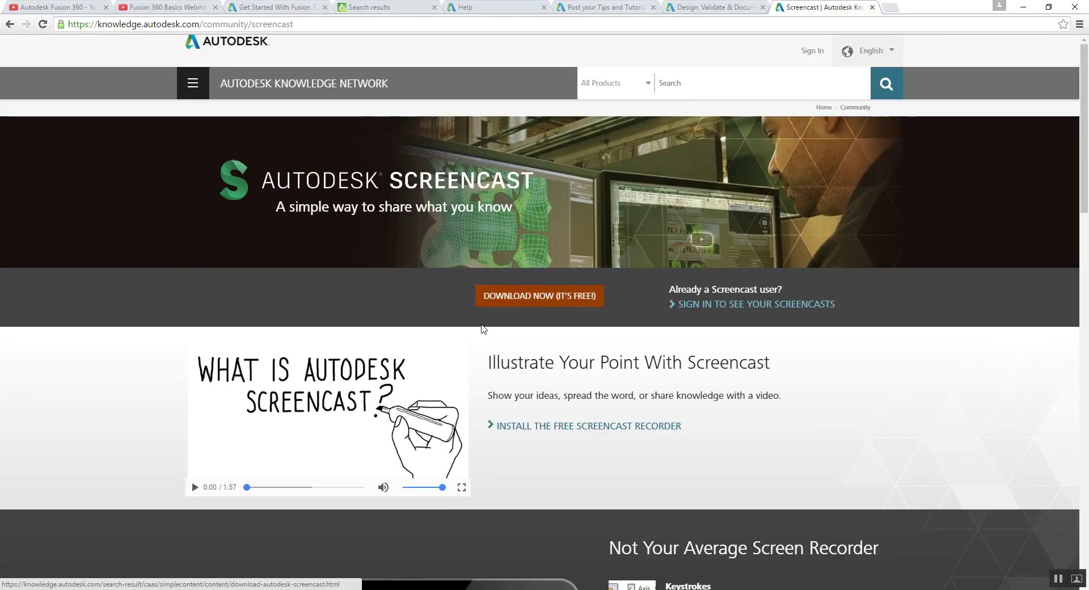
mouse_move(263, 589)
left_click(263, 555)
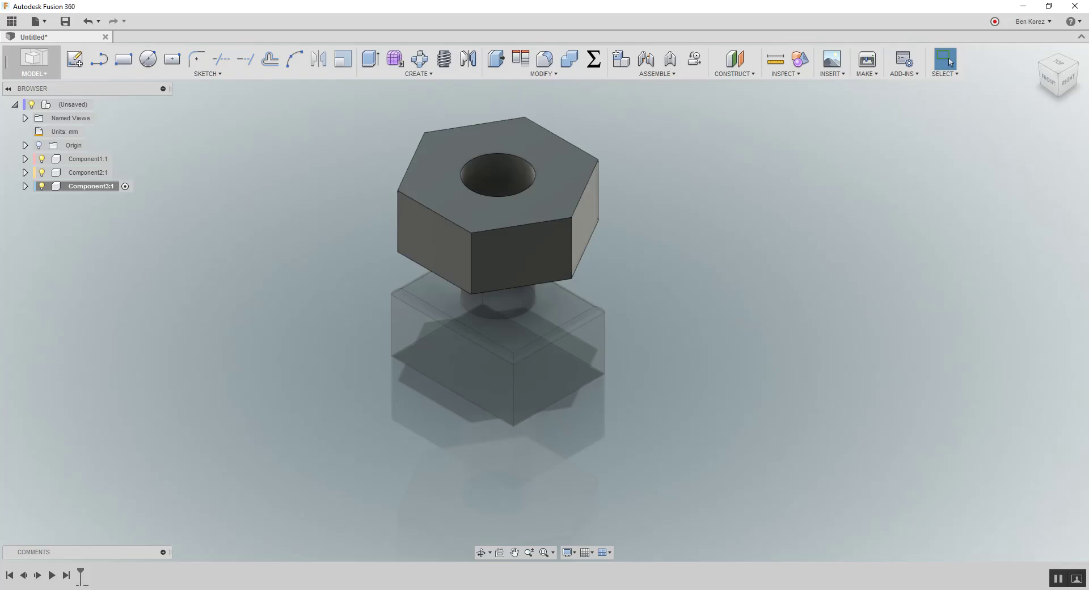
Record the Fusion 360 window in Screencast, fixing it to the 16x10 ratio, then stop recording.
left_click(994, 23)
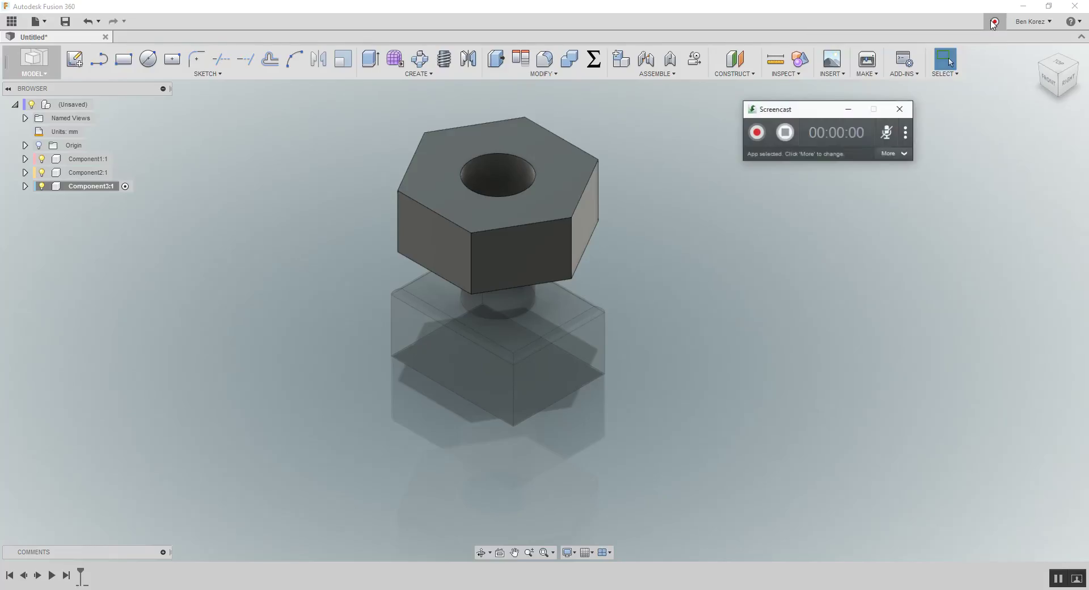
left_click(757, 132)
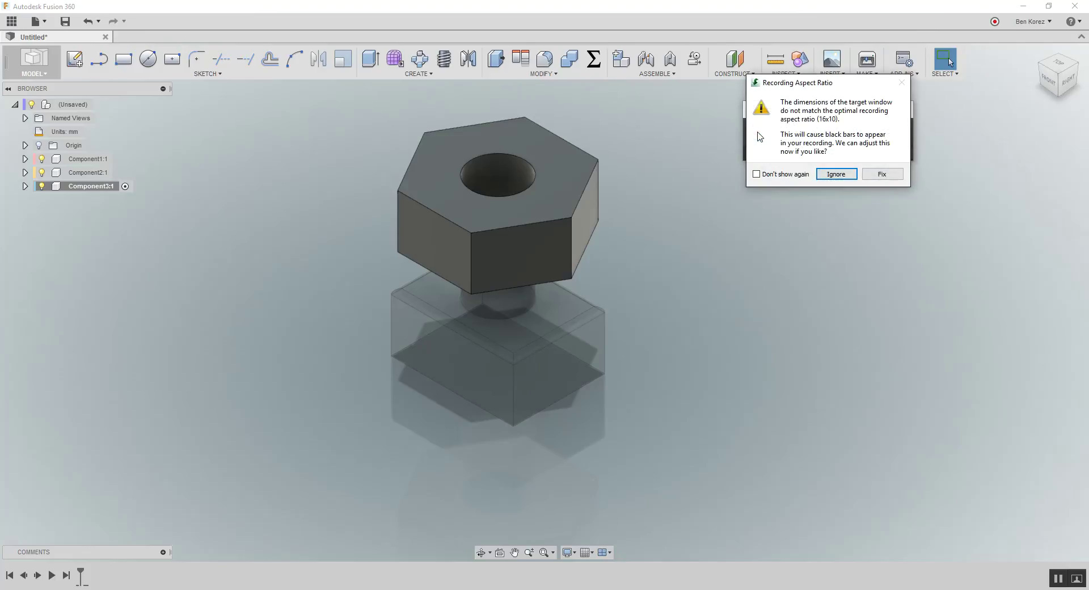
left_click(883, 175)
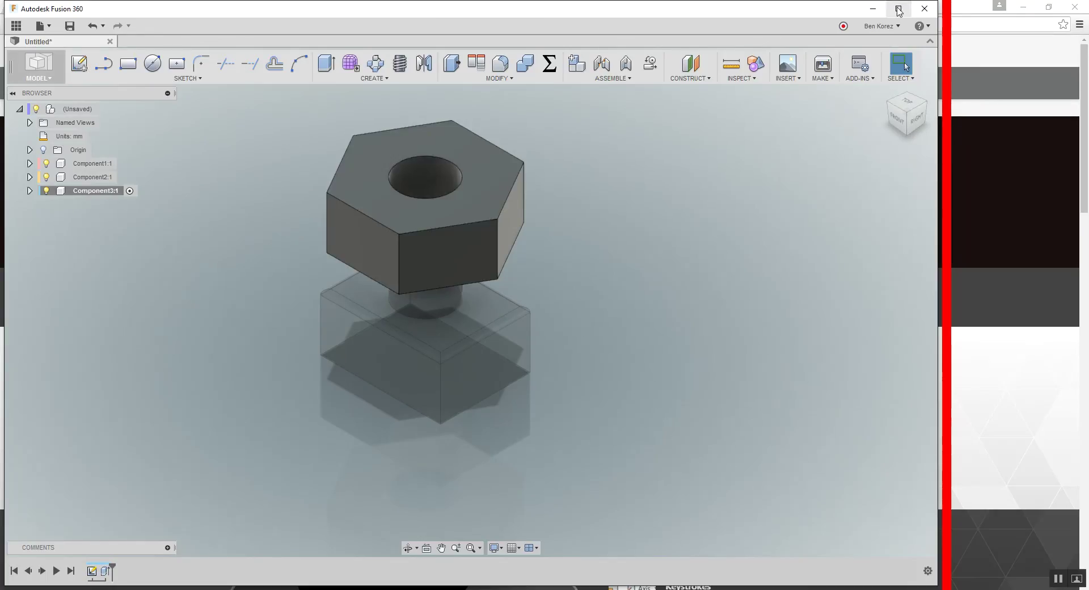
left_click(844, 28)
Stop the recording and review its upload details: Viewable By Public, the categories and skill levels.
left_click(786, 133)
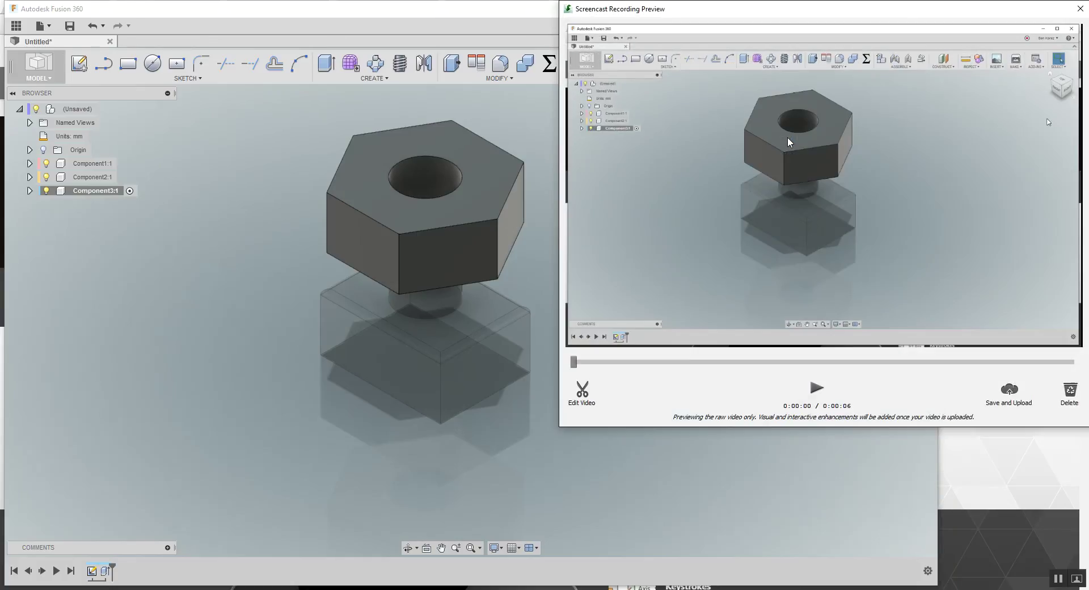
left_click_drag(844, 36, 703, 96)
left_click(872, 467)
left_click(750, 221)
left_click(748, 227)
left_click(706, 323)
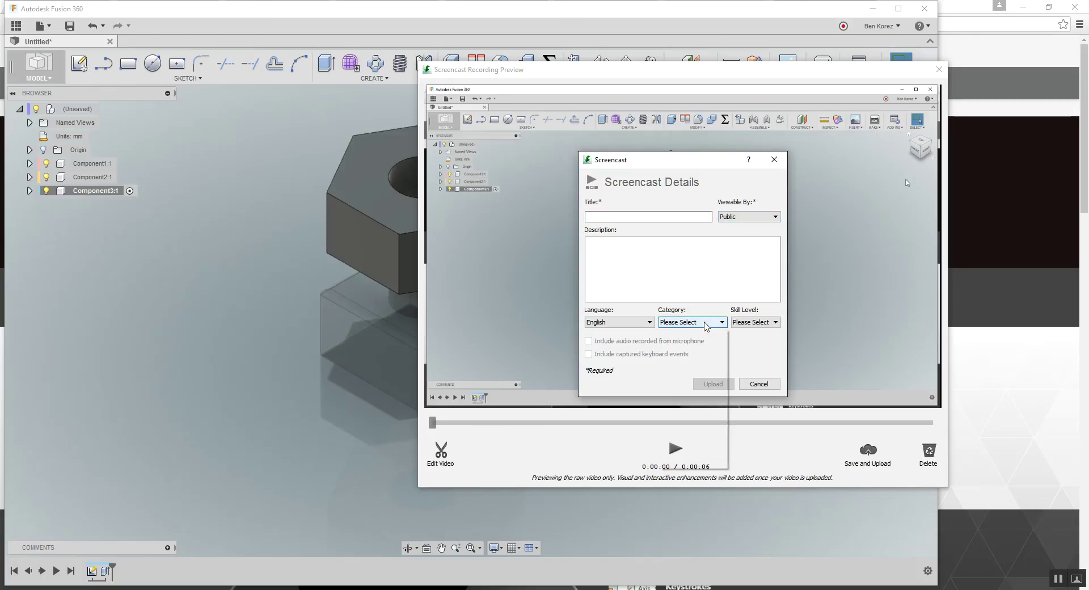
left_click(747, 327)
left_click(746, 328)
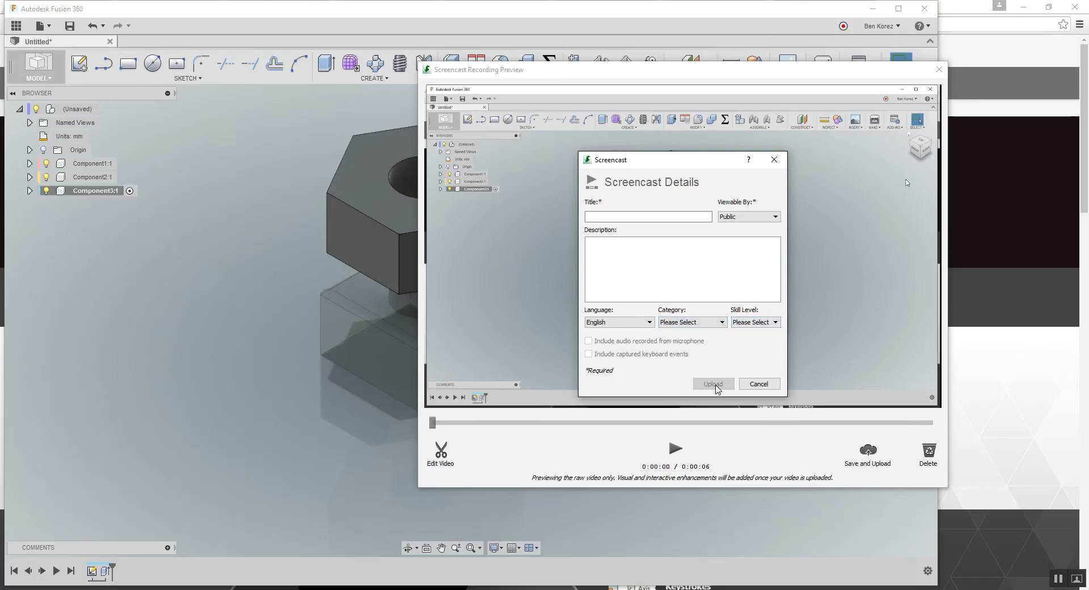
Cancel the upload and close the preview to discard the recording.
left_click(748, 387)
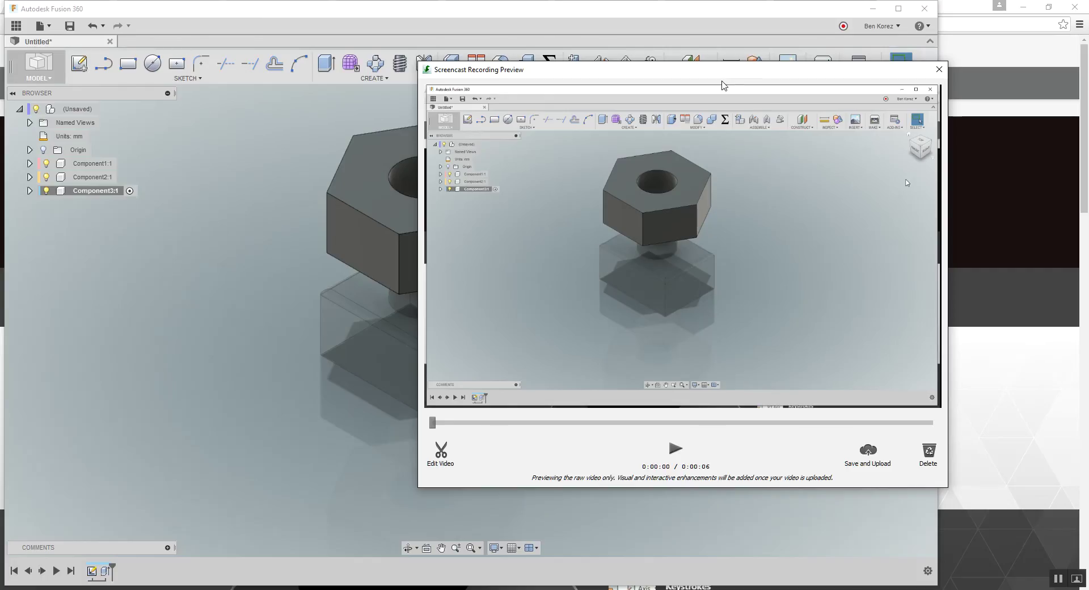
left_click_drag(722, 80, 650, 85)
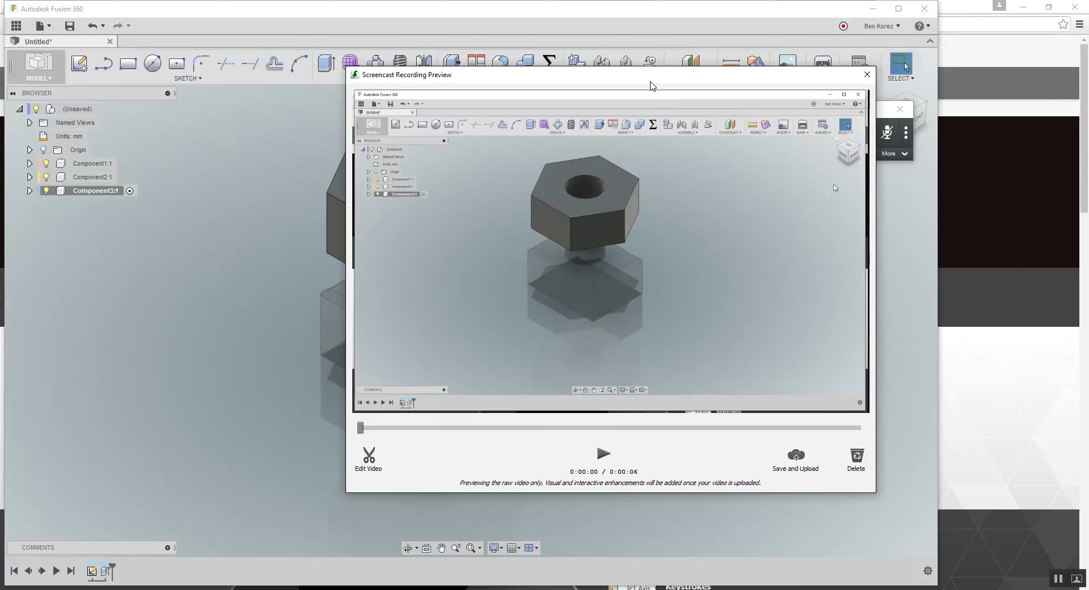
left_click(865, 76)
Confirm permanent deletion of the recording and return to the Design, Validate & Document forum tab in Chrome.
left_click(614, 306)
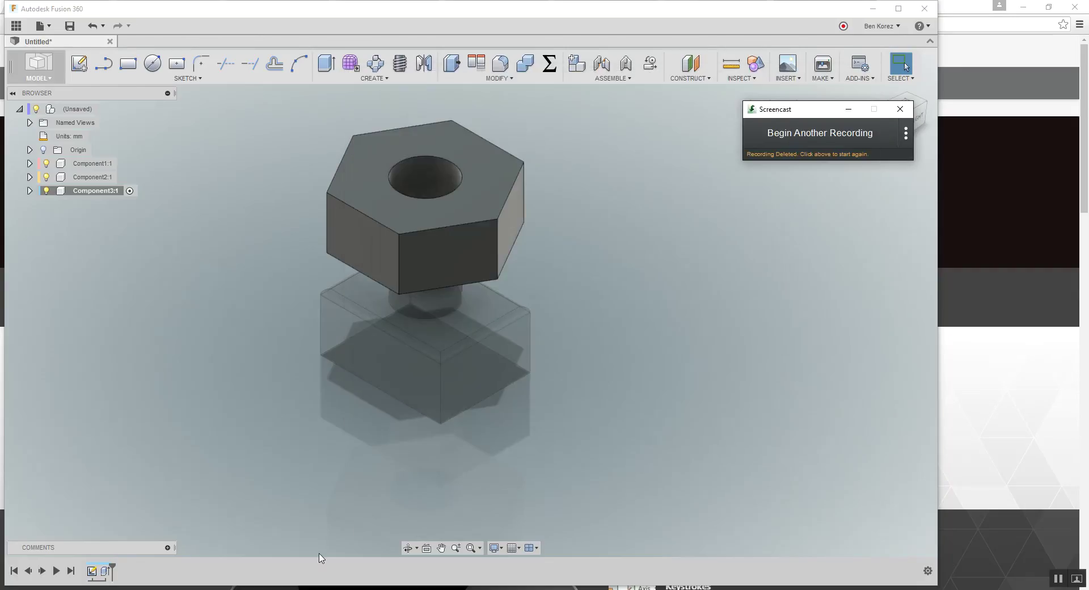
key("alt+Tab")
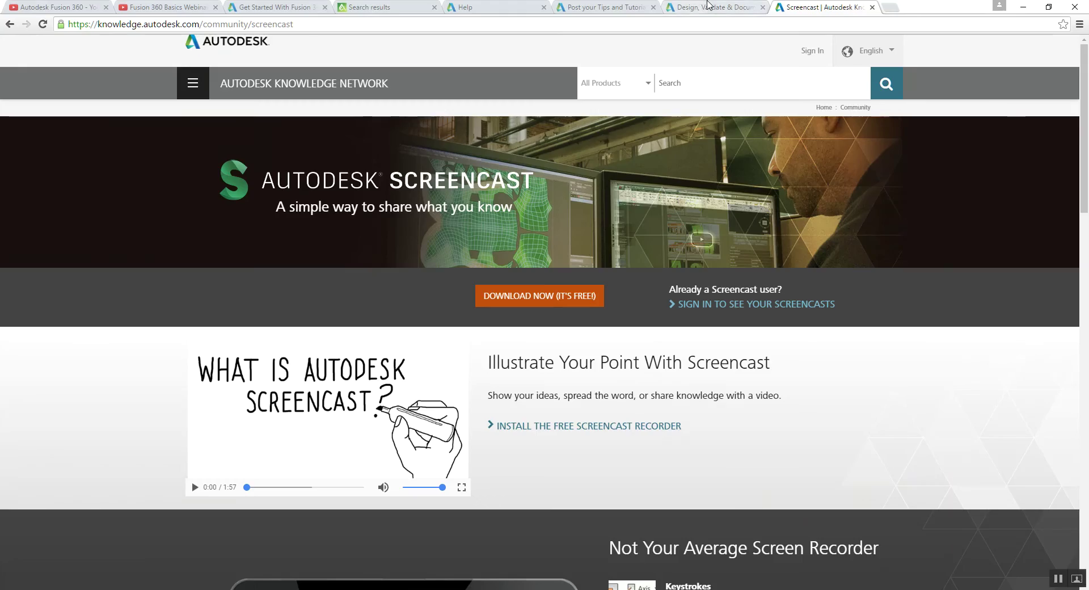
left_click(709, 7)
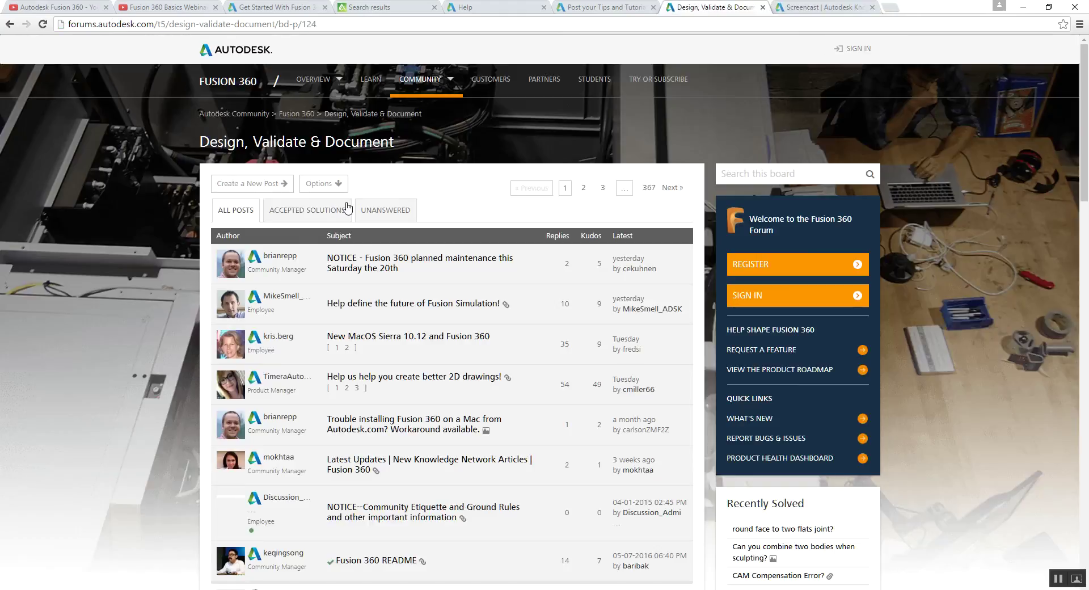
Reload the Design, Validate & Document board and scroll through its recent posts.
left_click(247, 185)
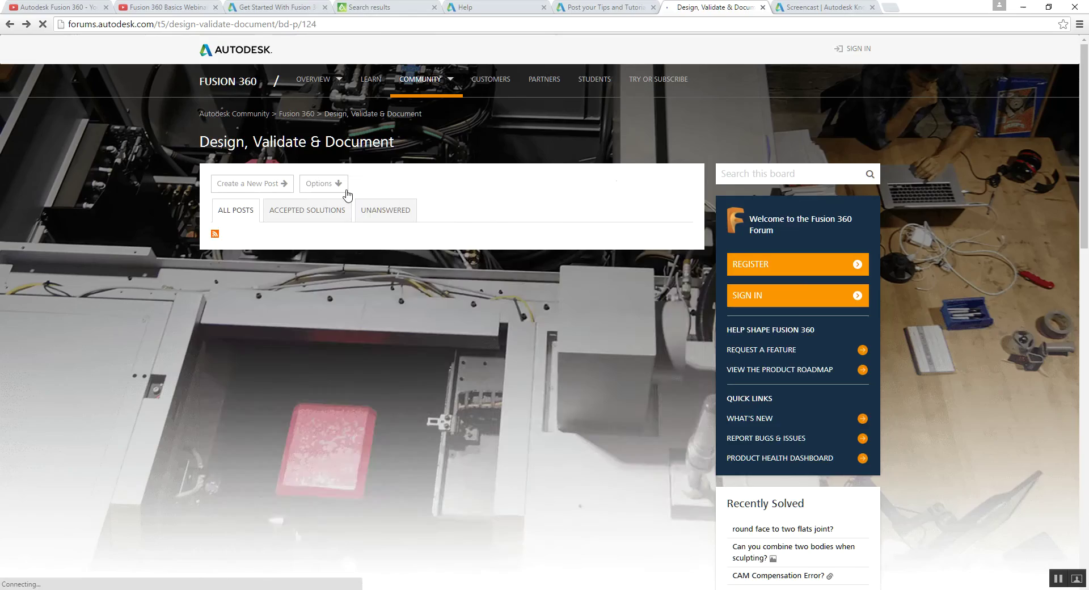
scroll(346, 194, "down", 3)
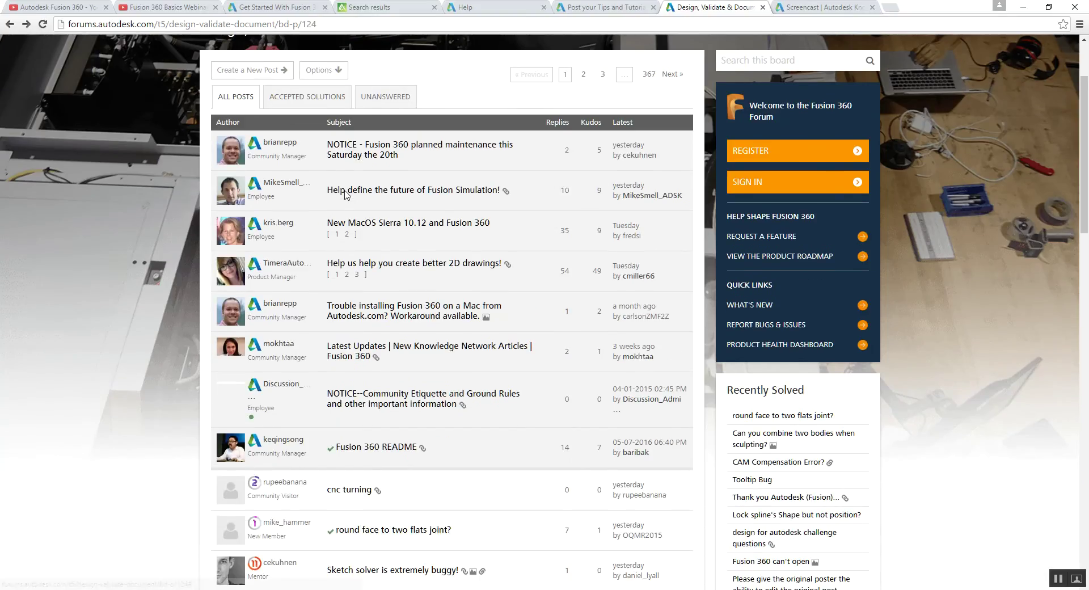
scroll(346, 195, "down", 3)
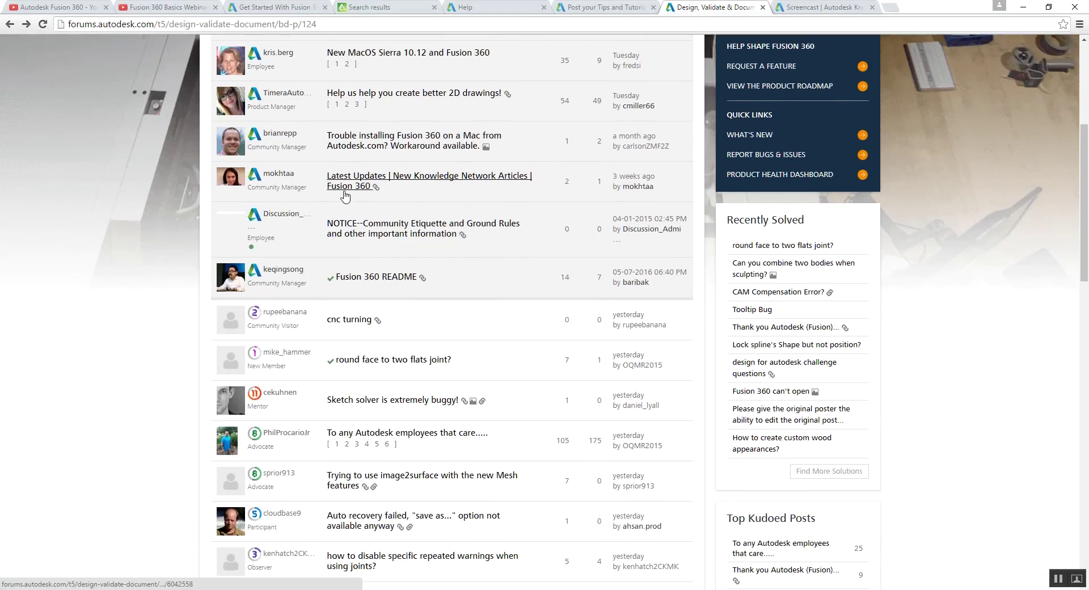